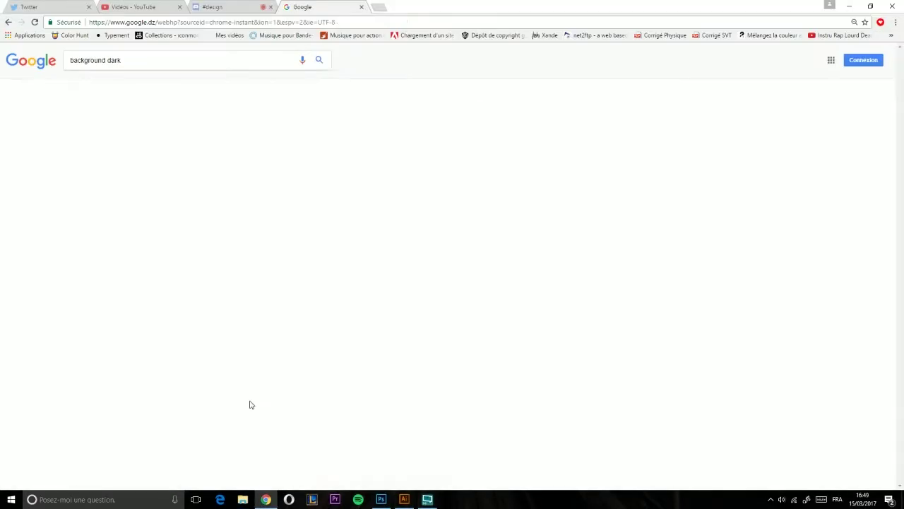
Step: Search Google for 'background dark blue' and browse the image results
{"action": "type", "text": "blue"}
{"action": "key", "text": "Return"}
{"action": "left_click", "coordinate": [105, 84]}
{"action": "scroll", "coordinate": [452, 283], "scroll_direction": "down", "scroll_amount": 3}
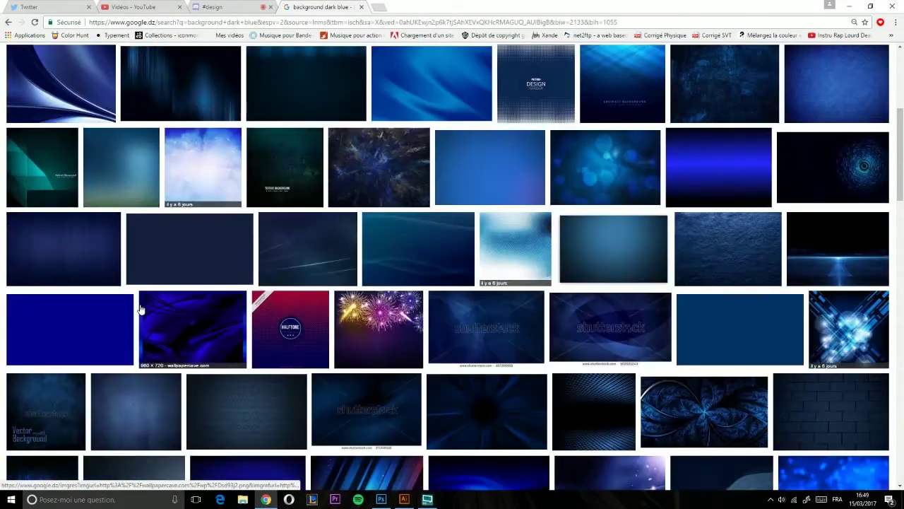
{"action": "scroll", "coordinate": [452, 283], "scroll_direction": "up", "scroll_amount": 3}
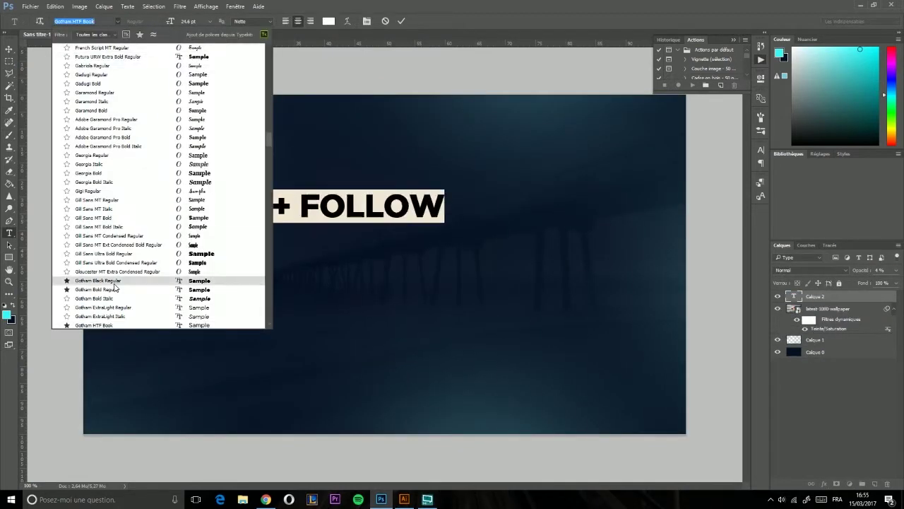
Step: Nudge the RT + FOLLOW text slightly up and to the right
{"action": "left_click_drag", "start_coordinate": [384, 288], "coordinate": [417, 247]}
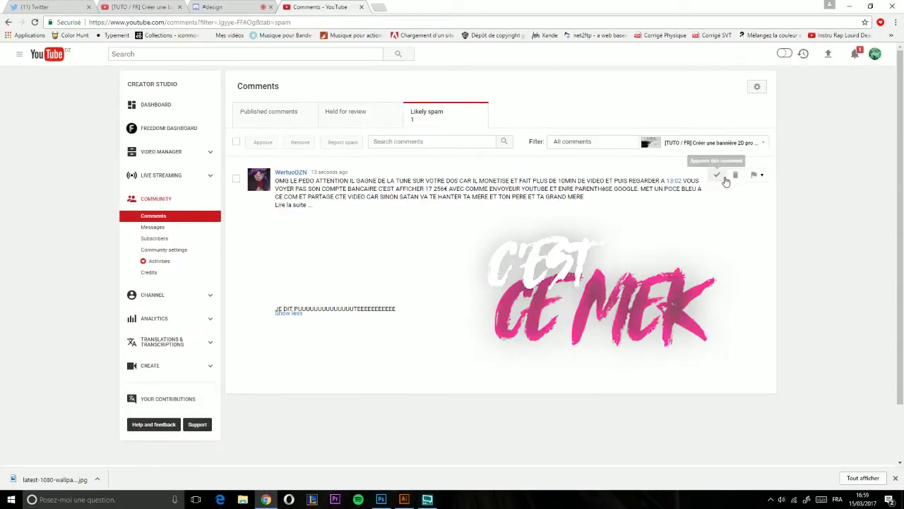
Step: Remove the single flagged comment from the Likely spam tab
{"action": "left_click", "coordinate": [717, 175]}
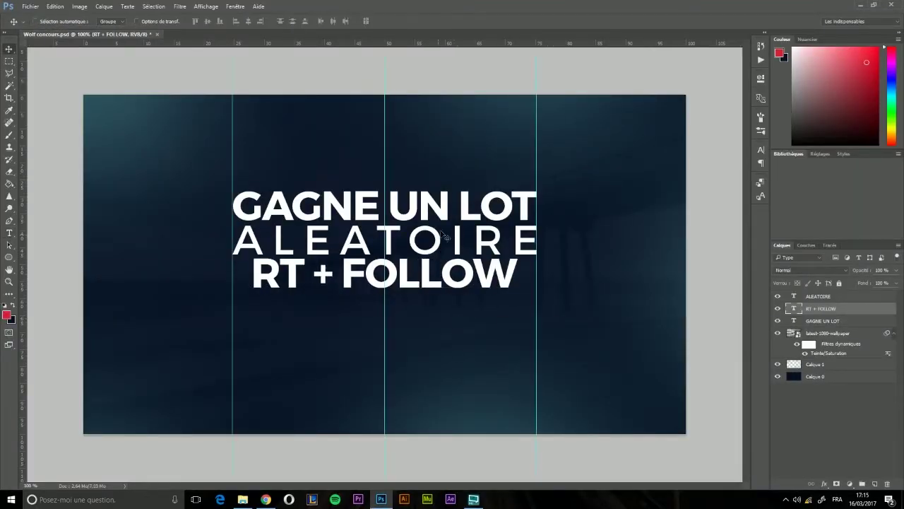
Step: Set RT + FOLLOW letter tracking to 75 in the Character panel
{"action": "left_click", "coordinate": [760, 150]}
{"action": "left_click", "coordinate": [729, 179]}
{"action": "type", "text": "75"}
{"action": "key", "text": "Return"}
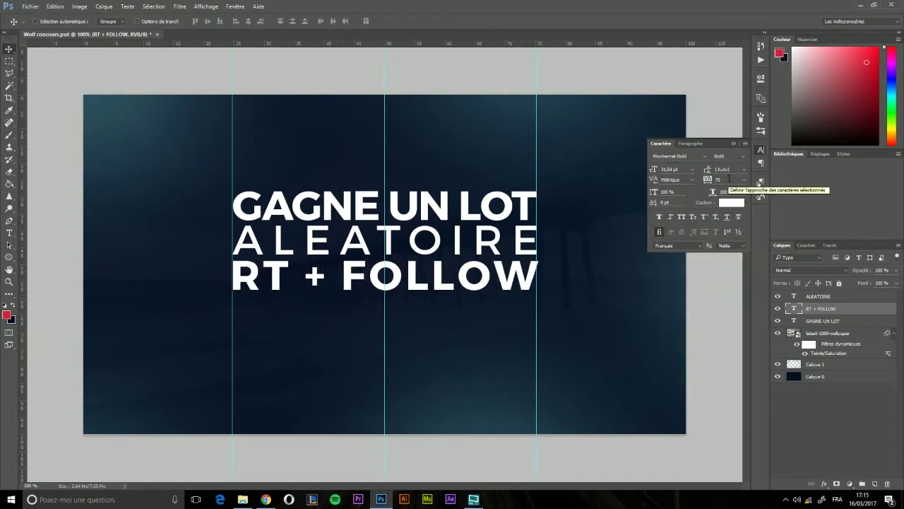
{"action": "key", "text": "ctrl+h"}
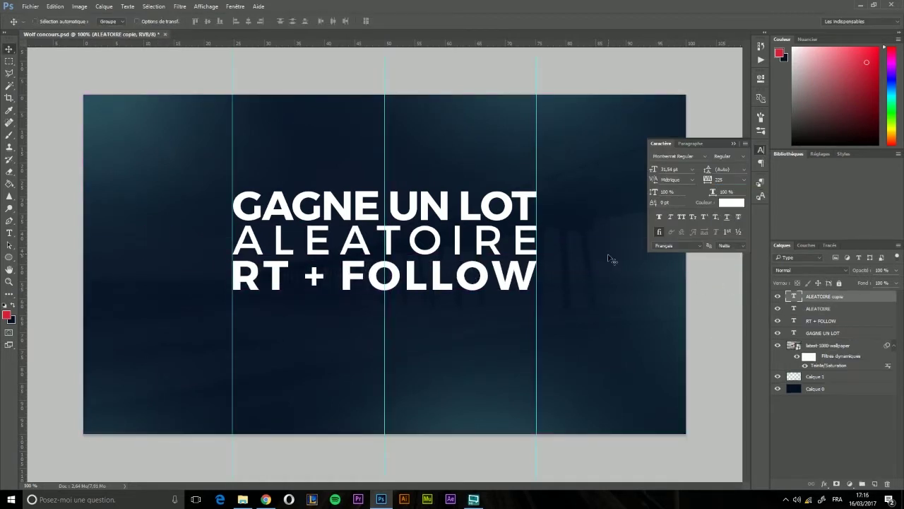
{"action": "type", "text": "@WOLFCONCOURS"}
{"action": "key", "text": "ctrl+a"}
{"action": "left_click", "coordinate": [743, 179]}
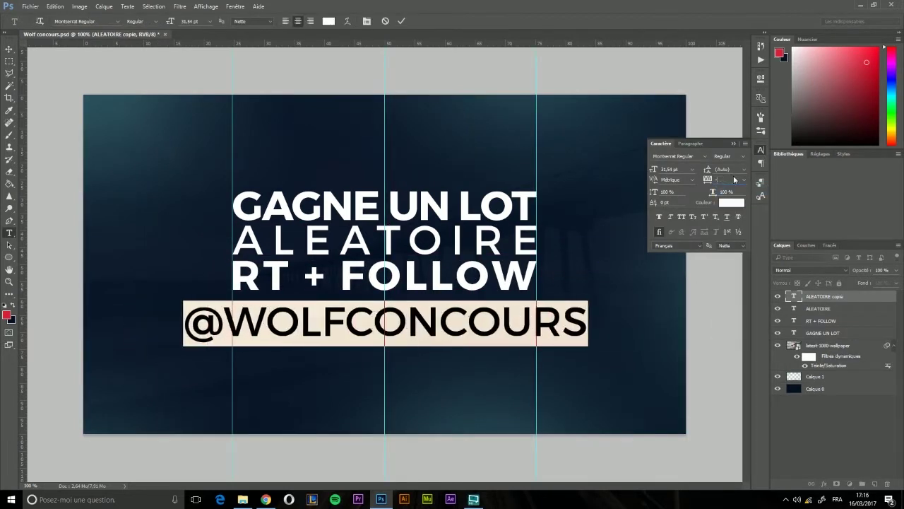
{"action": "type", "text": "50"}
{"action": "key", "text": "Return"}
{"action": "key", "text": "ctrl+Return"}
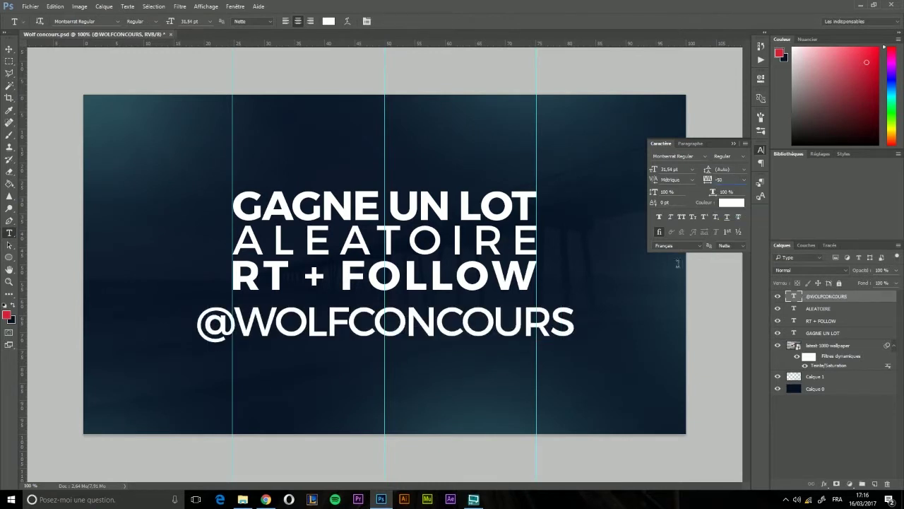
{"action": "left_click_drag", "start_coordinate": [573, 321], "coordinate": [537, 321]}
{"action": "type", "text": "-80"}
{"action": "key", "text": "Return"}
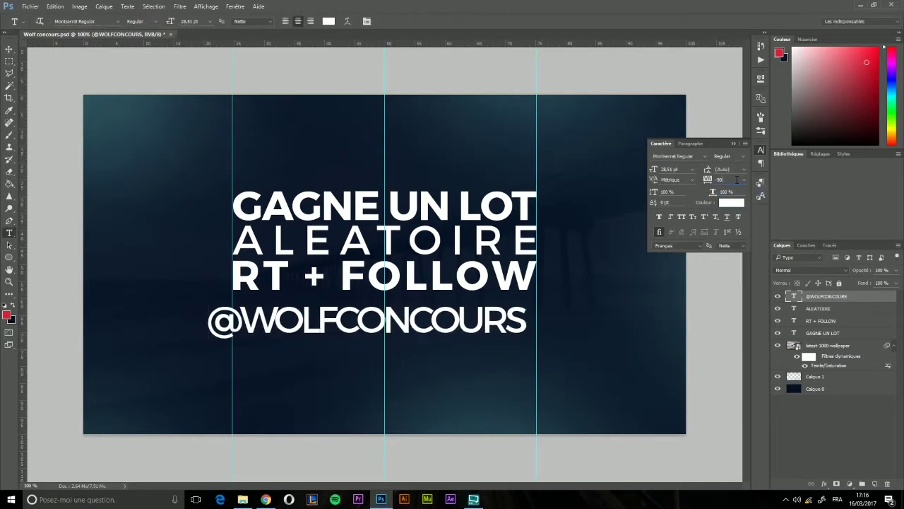
{"action": "key", "text": "v"}
{"action": "key", "text": "ctrl+t"}
{"action": "left_click_drag", "start_coordinate": [210, 340], "coordinate": [233, 332]}
{"action": "key", "text": "Return"}
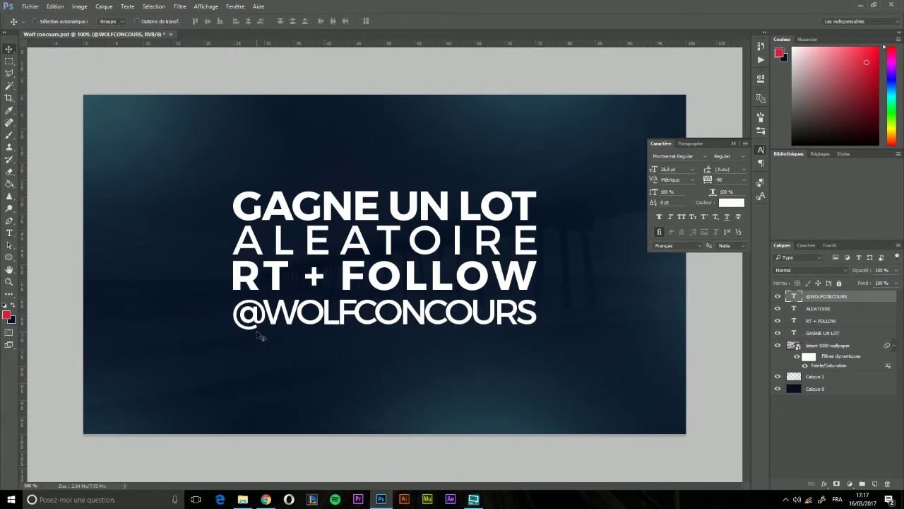
{"action": "key", "text": "ctrl+t"}
{"action": "left_click_drag", "start_coordinate": [539, 325], "coordinate": [537, 323]}
{"action": "key", "text": "Return"}
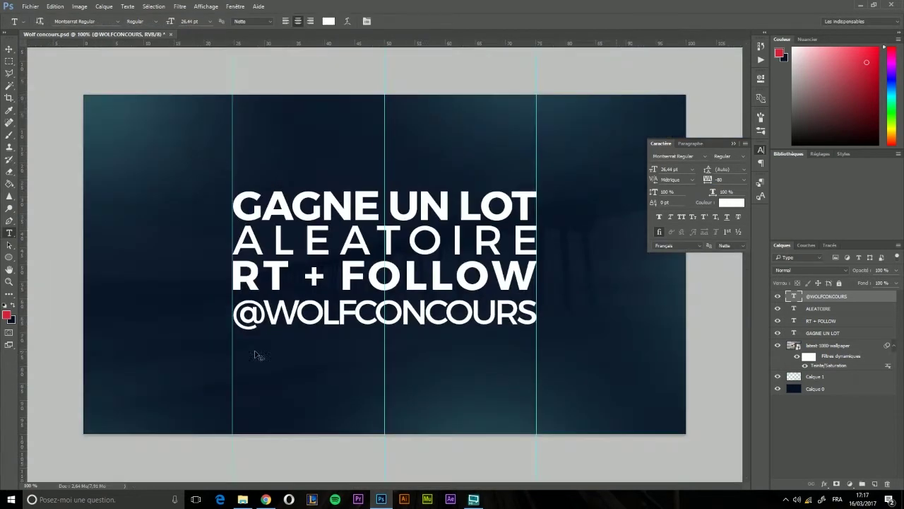
{"action": "key", "text": "Up"}
{"action": "key", "text": "Up"}
Step: Nudge the four text lines down together and hide the guides
{"action": "left_click", "coordinate": [818, 332], "text": "shift"}
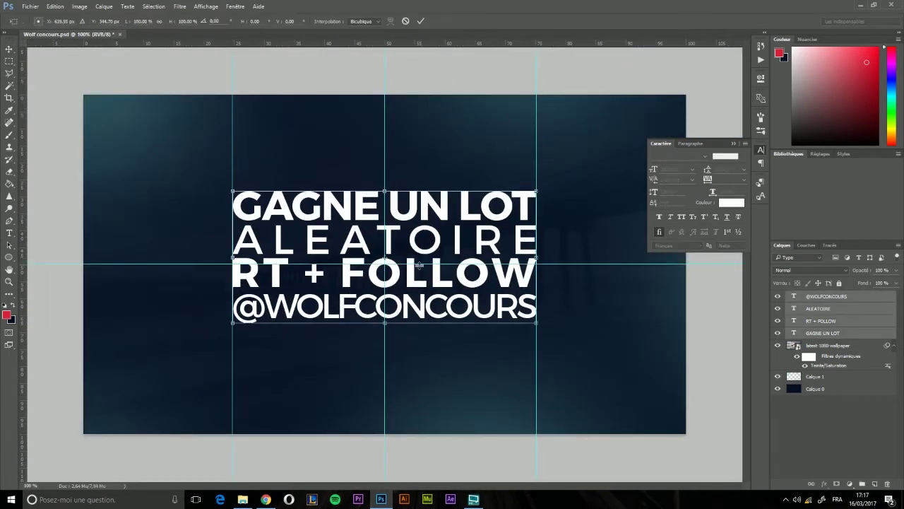
{"action": "key", "text": "Down"}
{"action": "key", "text": "Down"}
{"action": "key", "text": "Down"}
{"action": "key", "text": "ctrl+h"}
Step: Fade the wallpaper layer to 10% opacity and apply a Gaussian blur
{"action": "left_click", "coordinate": [827, 346]}
{"action": "left_click_drag", "start_coordinate": [861, 270], "coordinate": [873, 275]}
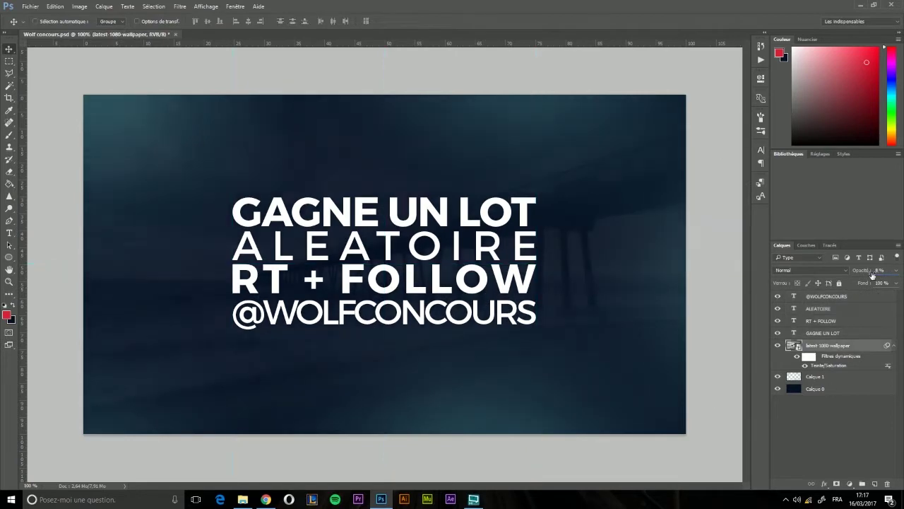
{"action": "key", "text": "ctrl+f"}
{"action": "key", "text": "1"}
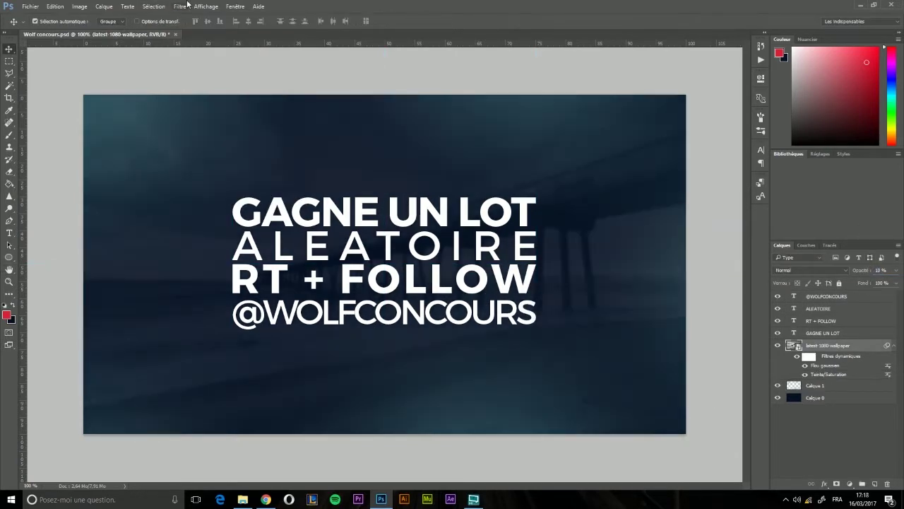
{"action": "left_click", "coordinate": [198, 7]}
{"action": "left_click", "coordinate": [205, 6]}
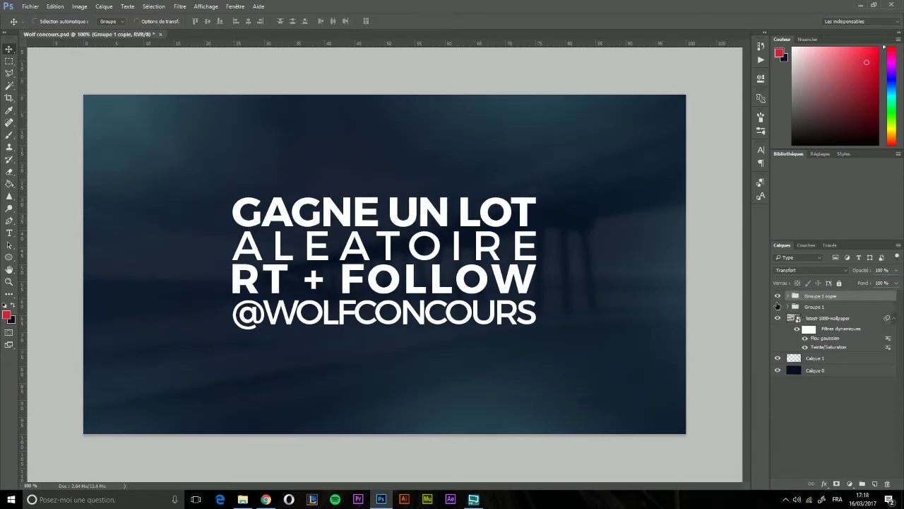
{"action": "left_click", "coordinate": [799, 420]}
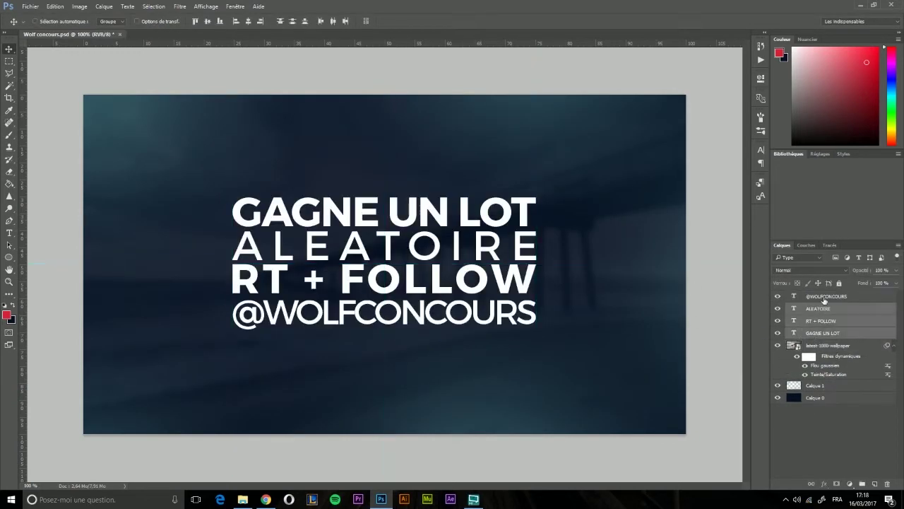
{"action": "right_click", "coordinate": [9, 257]}
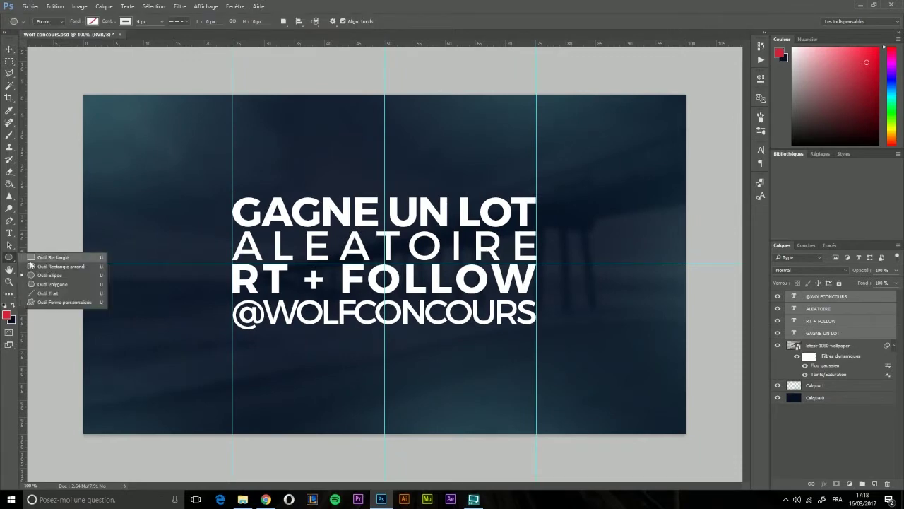
{"action": "left_click_drag", "start_coordinate": [535, 330], "coordinate": [536, 331]}
{"action": "left_click", "coordinate": [93, 21]}
{"action": "left_click", "coordinate": [42, 53]}
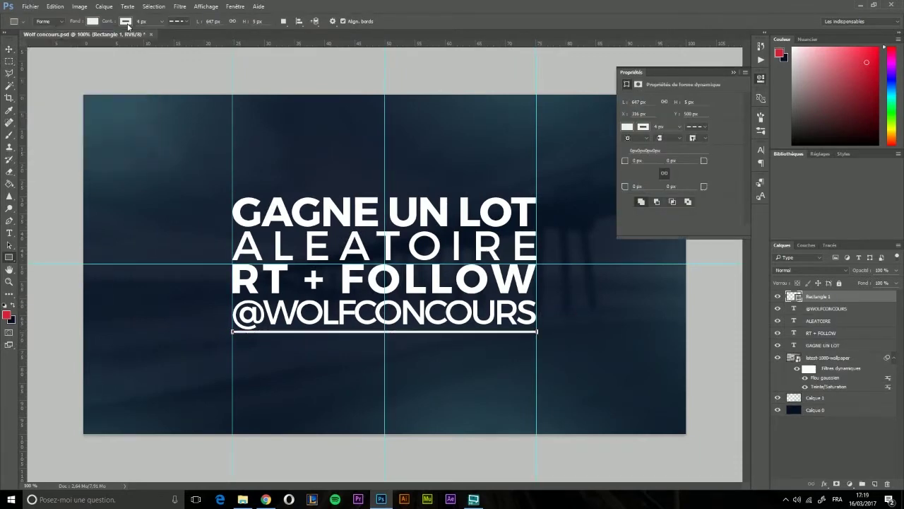
{"action": "double_click", "coordinate": [794, 296]}
{"action": "left_click", "coordinate": [460, 176]}
{"action": "key", "text": "v"}
Step: Add a CONCOURS title at the top, copy the bar as a second divider, restack layers
{"action": "key", "text": "ctrl+h"}
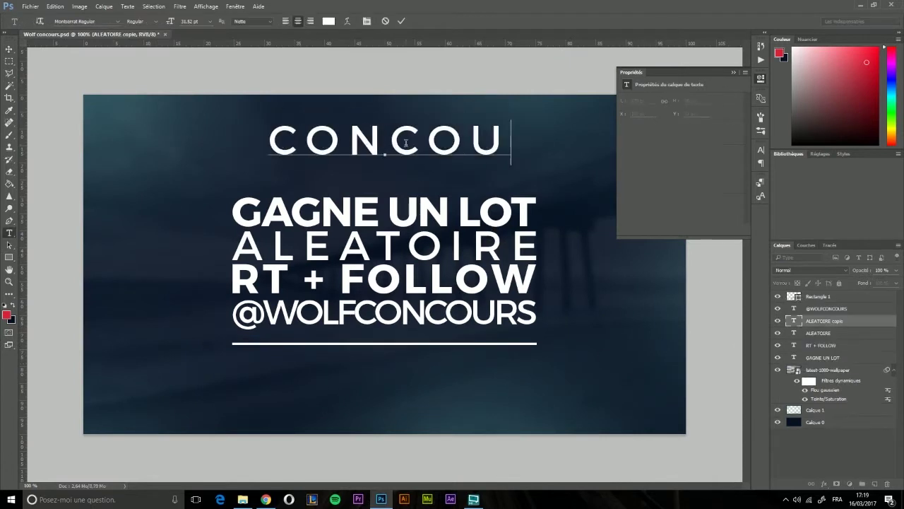
{"action": "key", "text": "v"}
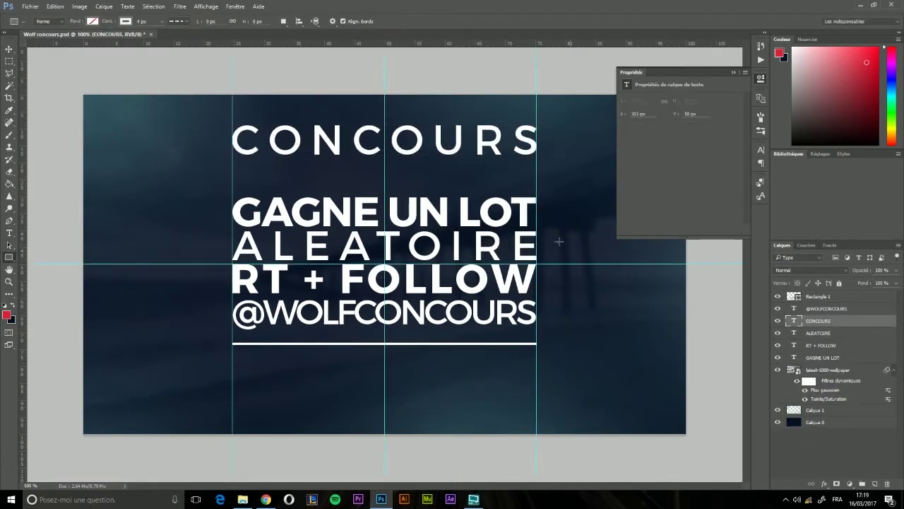
{"action": "left_click_drag", "start_coordinate": [293, 139], "coordinate": [293, 124]}
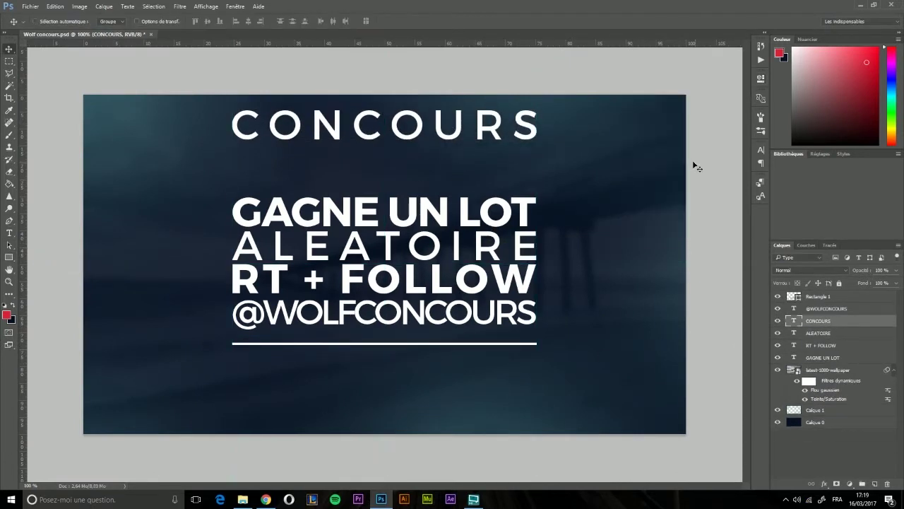
{"action": "left_click_drag", "start_coordinate": [491, 192], "coordinate": [475, 354]}
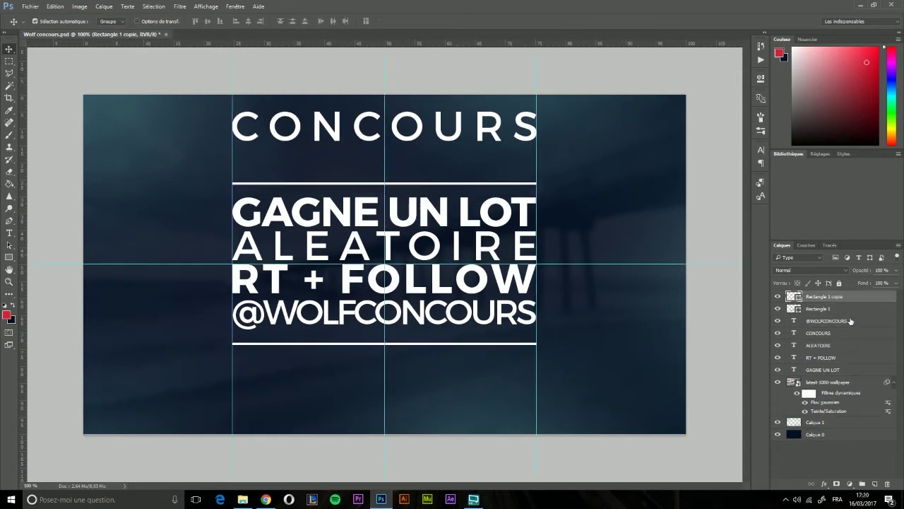
{"action": "left_click", "coordinate": [823, 370], "text": "shift"}
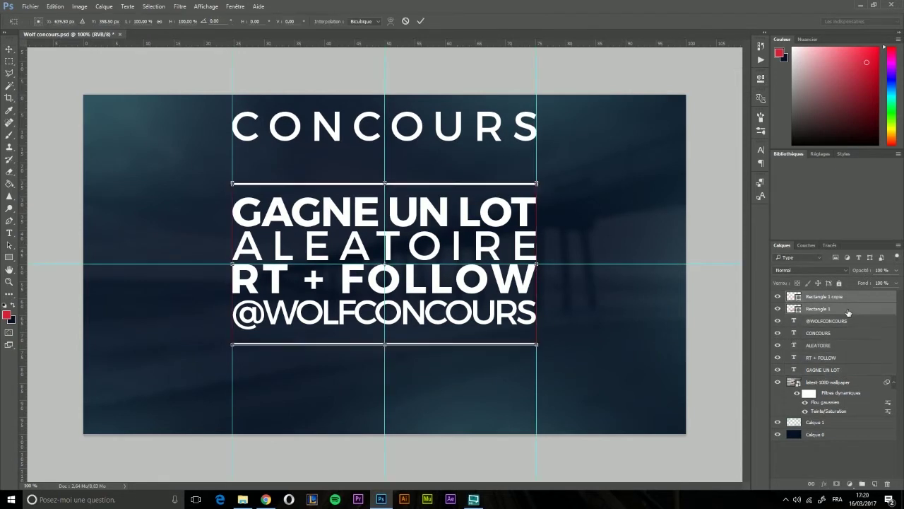
{"action": "left_click_drag", "start_coordinate": [805, 333], "coordinate": [812, 293]}
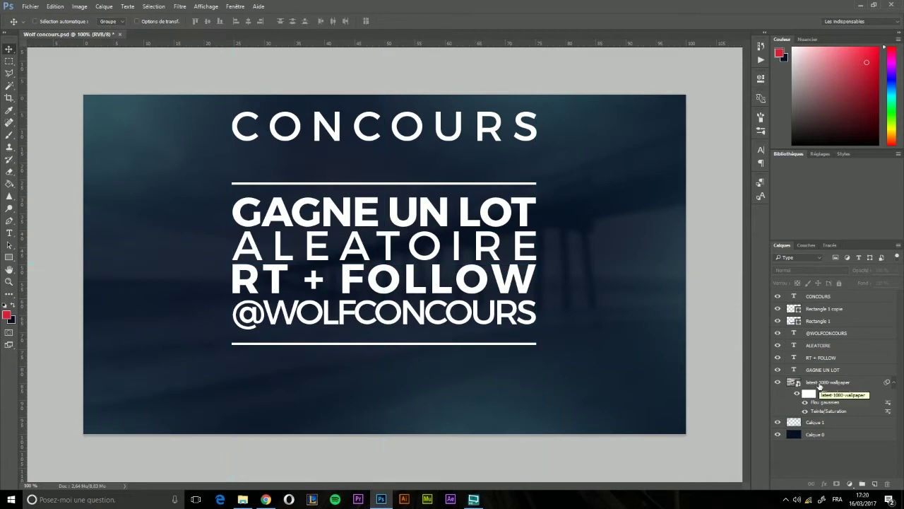
Step: Give RT + FOLLOW a light white Gradient Overlay with an edited colour stop
{"action": "double_click", "coordinate": [859, 359]}
{"action": "left_click", "coordinate": [563, 281]}
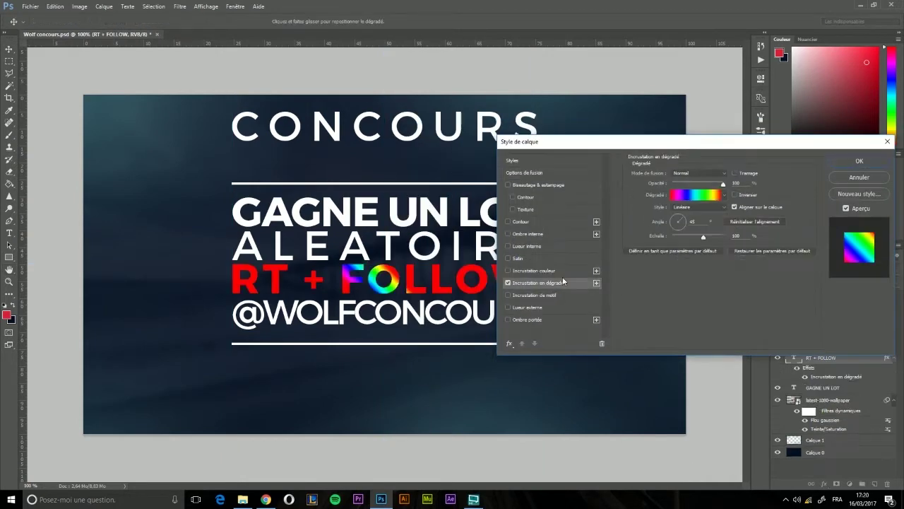
{"action": "left_click", "coordinate": [724, 195]}
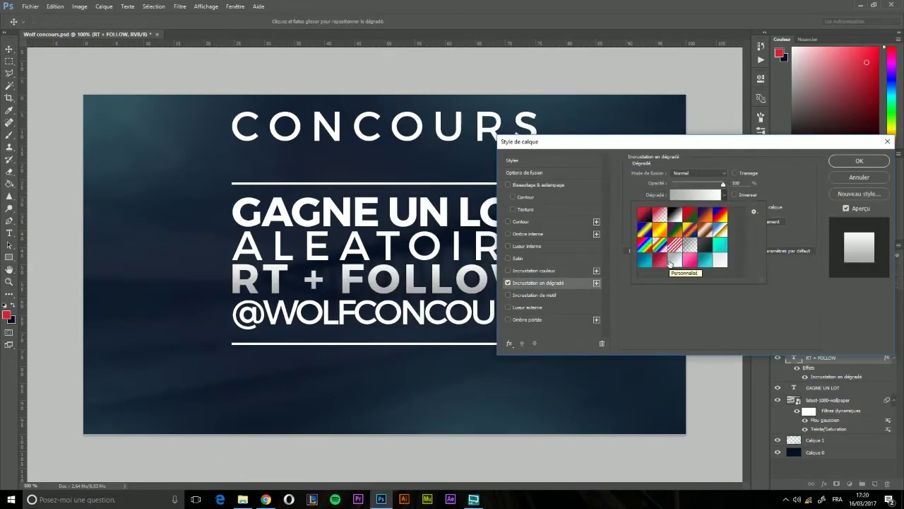
{"action": "double_click", "coordinate": [676, 264]}
{"action": "left_click", "coordinate": [696, 194]}
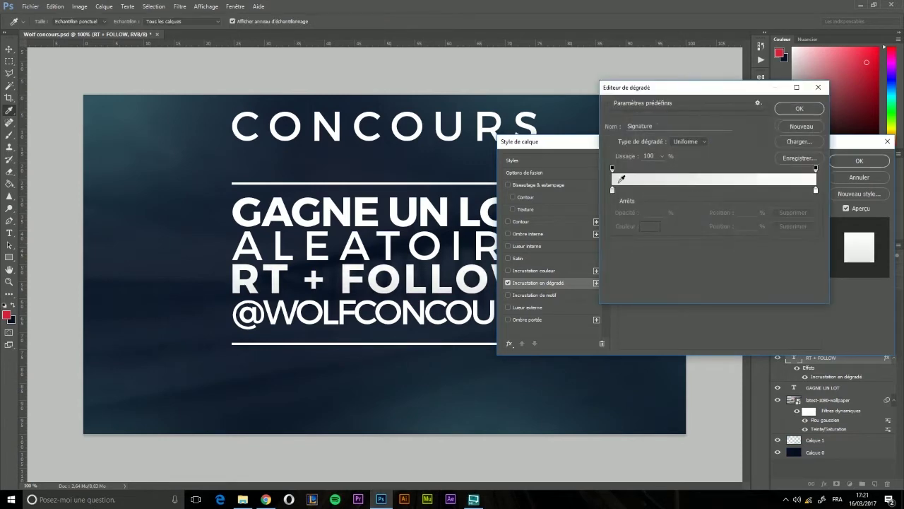
{"action": "double_click", "coordinate": [612, 199]}
{"action": "left_click_drag", "start_coordinate": [205, 107], "coordinate": [175, 68]}
{"action": "key", "text": "Return"}
{"action": "key", "text": "Return"}
{"action": "left_click", "coordinate": [576, 190]}
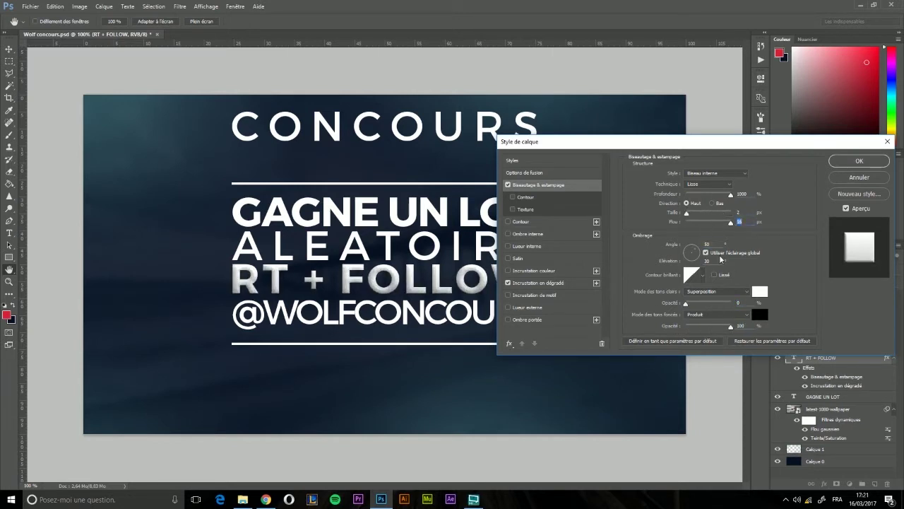
Step: Set the bevel shadow colour, apply the style, and paste it onto GAGNE UN LOT
{"action": "left_click", "coordinate": [755, 293]}
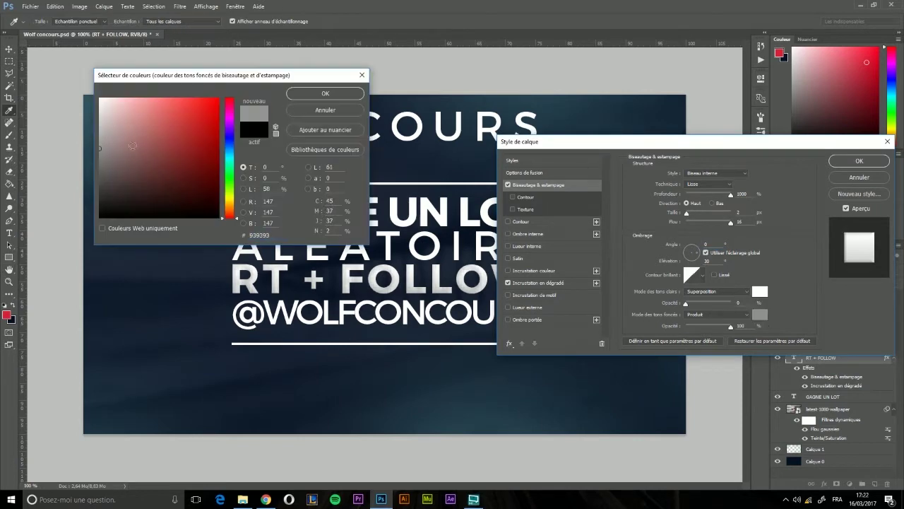
{"action": "key", "text": "Return"}
{"action": "left_click", "coordinate": [859, 161]}
{"action": "right_click", "coordinate": [841, 373]}
{"action": "right_click", "coordinate": [841, 373]}
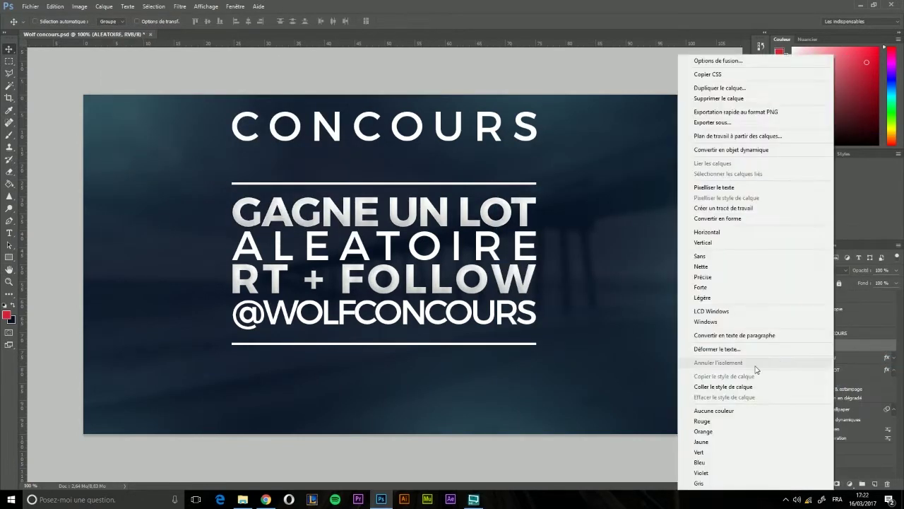
{"action": "left_click", "coordinate": [729, 386]}
{"action": "right_click", "coordinate": [848, 346]}
{"action": "left_click", "coordinate": [729, 386]}
{"action": "key", "text": "ctrl+z"}
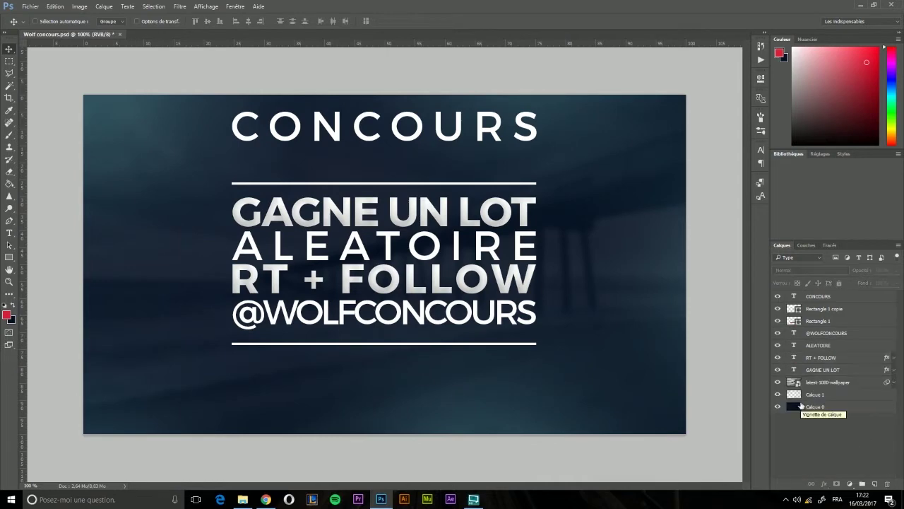
Step: Search the web for 'logo action' and delete the Spotify icon file
{"action": "left_click", "coordinate": [266, 499]}
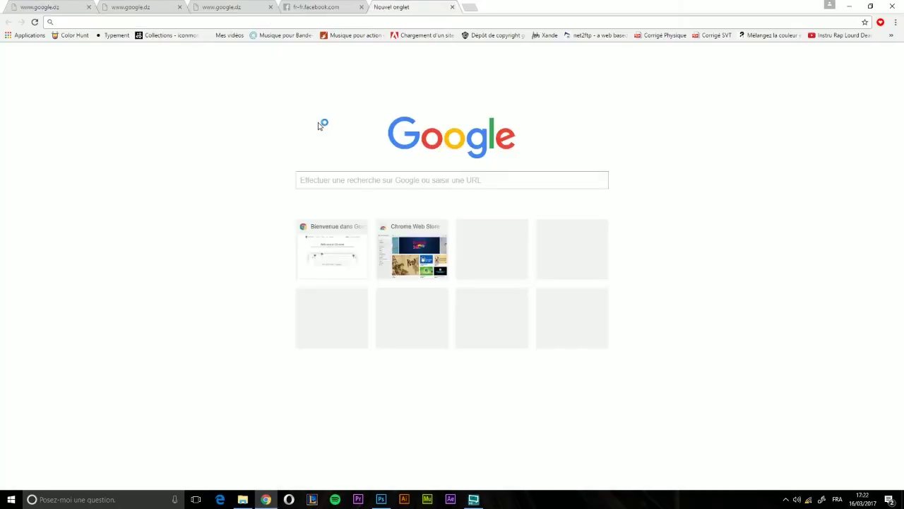
{"action": "type", "text": "logo action"}
{"action": "key", "text": "Return"}
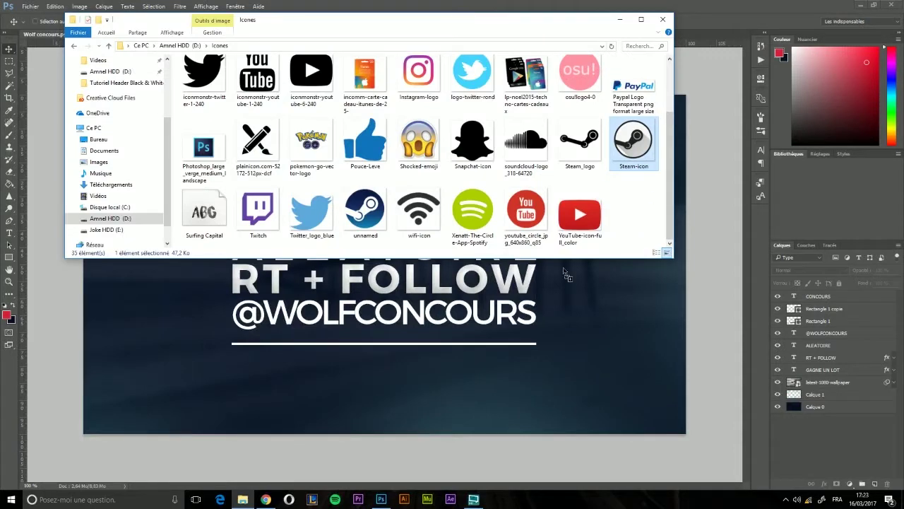
{"action": "left_click_drag", "start_coordinate": [565, 274], "coordinate": [565, 276]}
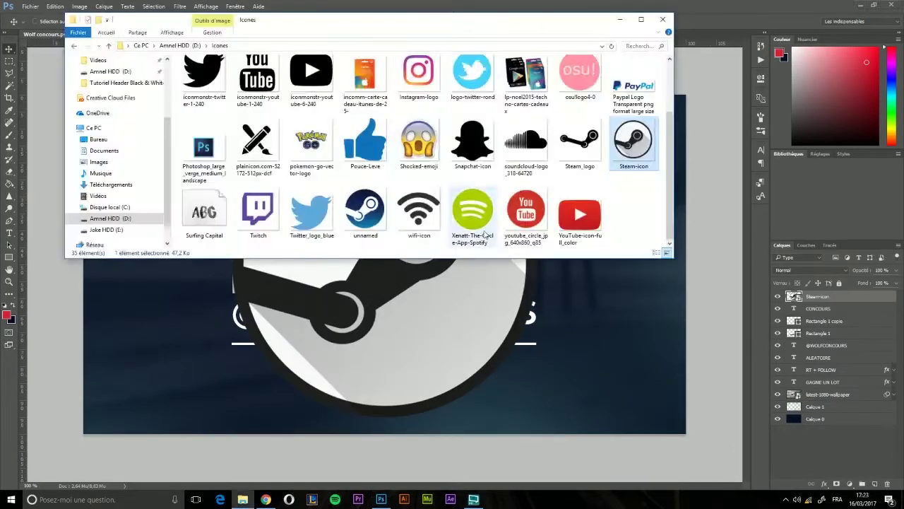
{"action": "scroll", "coordinate": [636, 141], "scroll_direction": "up", "scroll_amount": 2}
{"action": "scroll", "coordinate": [668, 121], "scroll_direction": "down", "scroll_amount": 1}
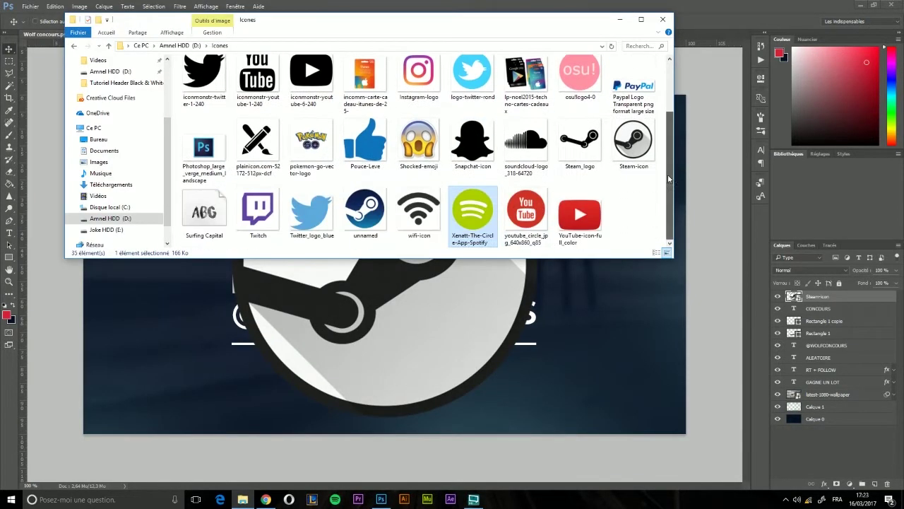
{"action": "key", "text": "Delete"}
Step: Save the Deezer logo image under a 'Deeze…' file name
{"action": "key", "text": "Return"}
{"action": "left_click", "coordinate": [809, 500]}
{"action": "left_click", "coordinate": [860, 340]}
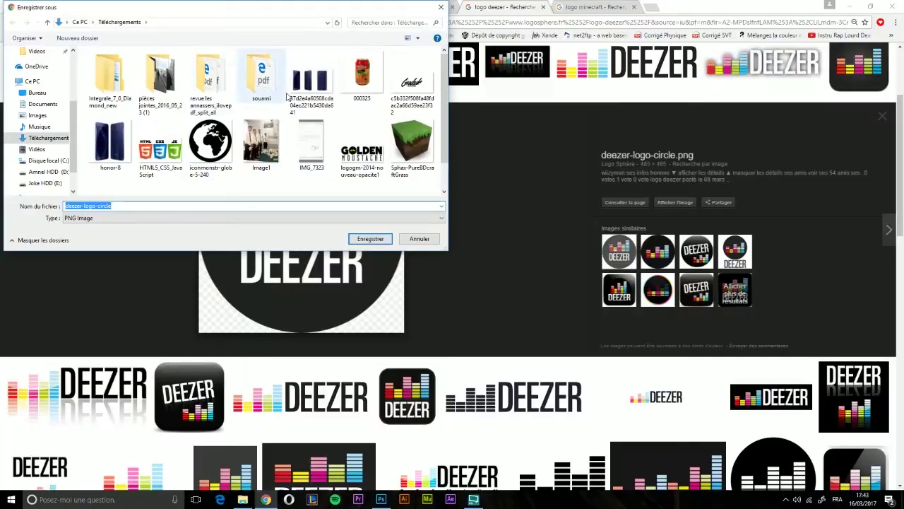
{"action": "type", "text": "Deeze"}
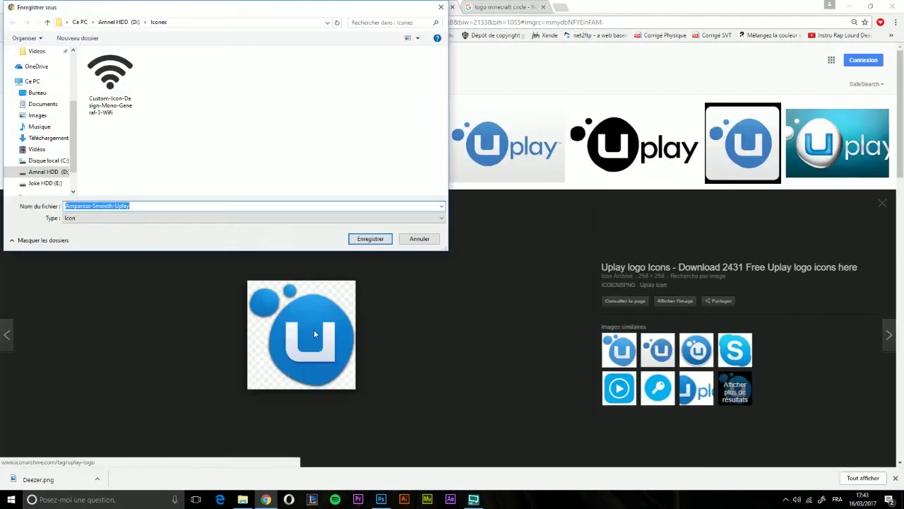
{"action": "key", "text": "Return"}
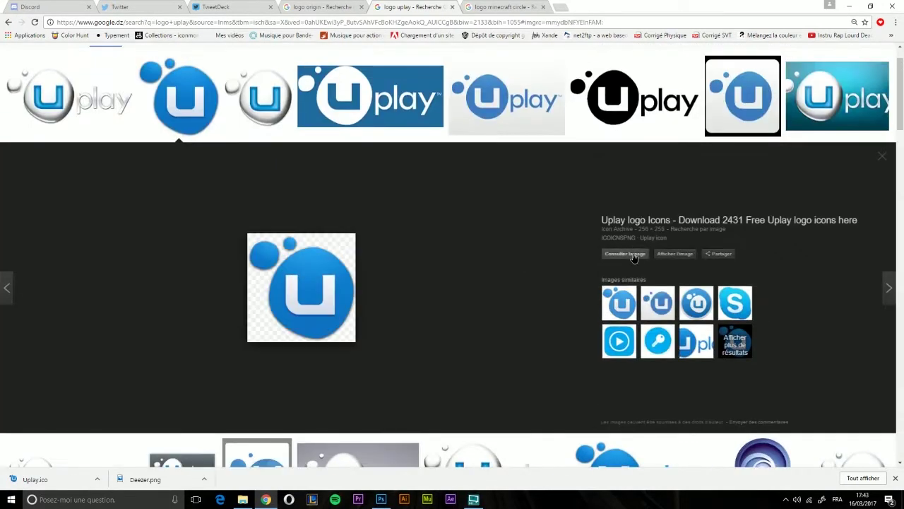
Step: Save the Origin logo and the Uplay PNG icon
{"action": "right_click", "coordinate": [318, 327]}
{"action": "left_click", "coordinate": [344, 371]}
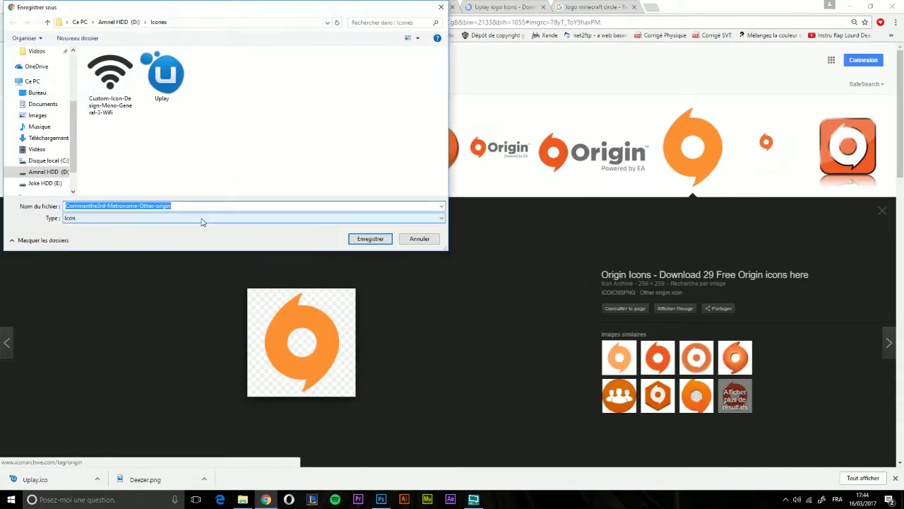
{"action": "key", "text": "Return"}
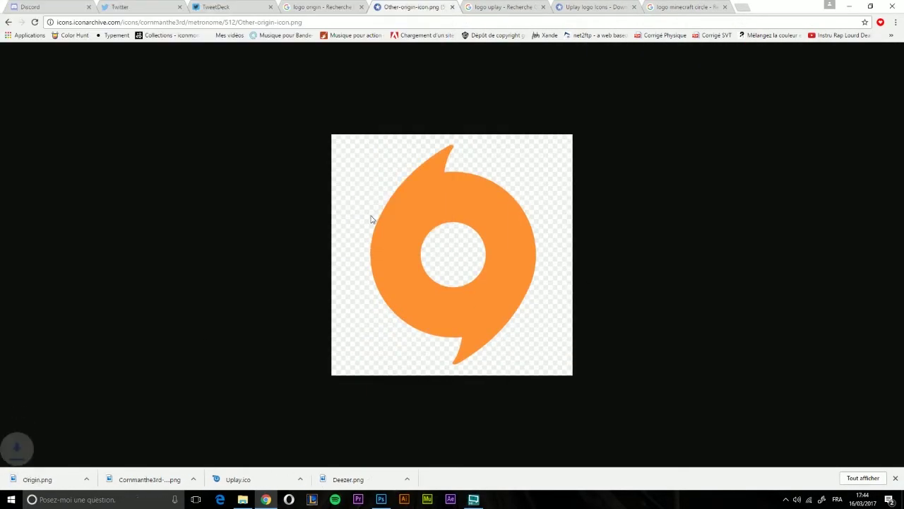
{"action": "left_click", "coordinate": [445, 7]}
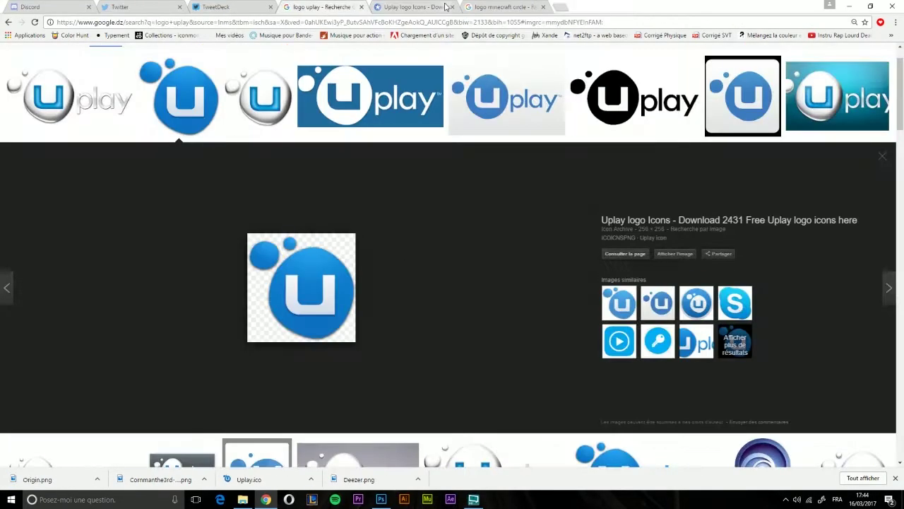
{"action": "left_click", "coordinate": [446, 6]}
{"action": "key", "text": "Return"}
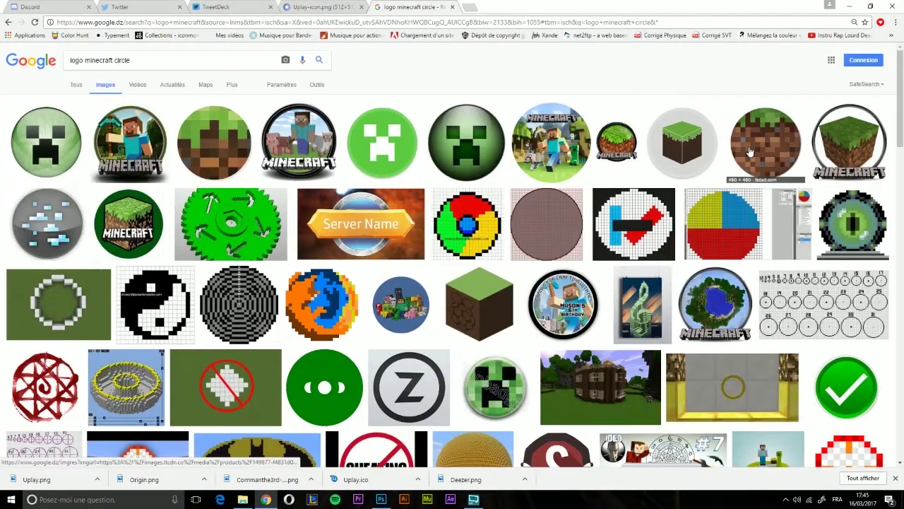
Step: Browse Minecraft logo results and save the creeper icon image
{"action": "left_click", "coordinate": [672, 144]}
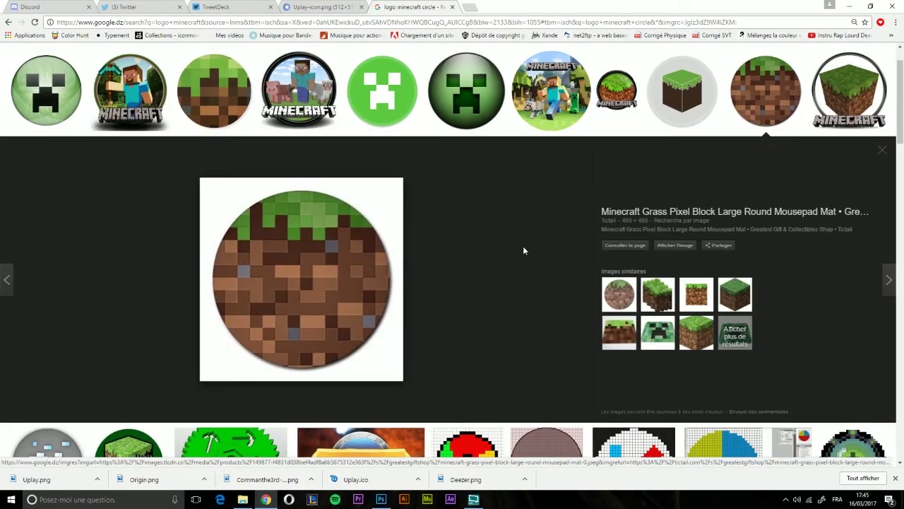
{"action": "scroll", "coordinate": [149, 130], "scroll_direction": "down", "scroll_amount": 3}
{"action": "scroll", "coordinate": [146, 129], "scroll_direction": "down", "scroll_amount": 5}
{"action": "scroll", "coordinate": [147, 129], "scroll_direction": "up", "scroll_amount": 8}
{"action": "left_click", "coordinate": [214, 90]}
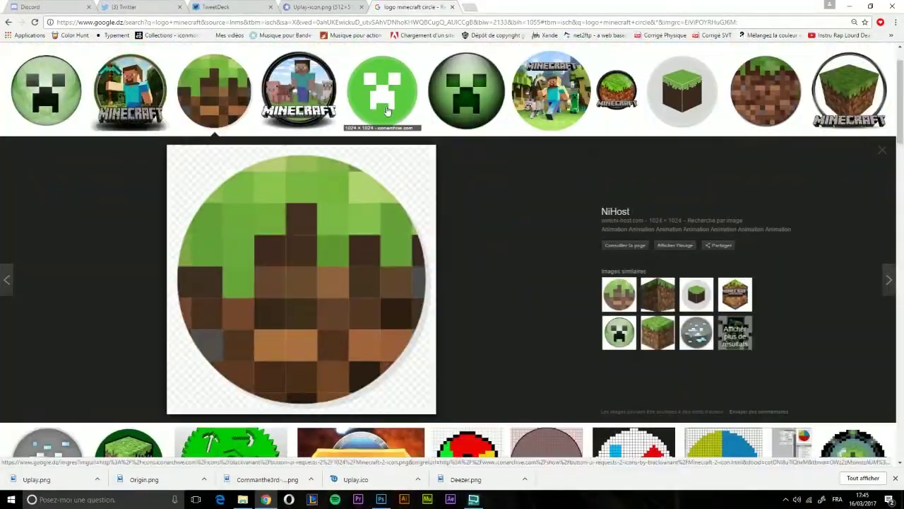
{"action": "left_click", "coordinate": [382, 90]}
{"action": "right_click", "coordinate": [344, 247]}
{"action": "left_click", "coordinate": [387, 332]}
{"action": "left_click", "coordinate": [369, 240]}
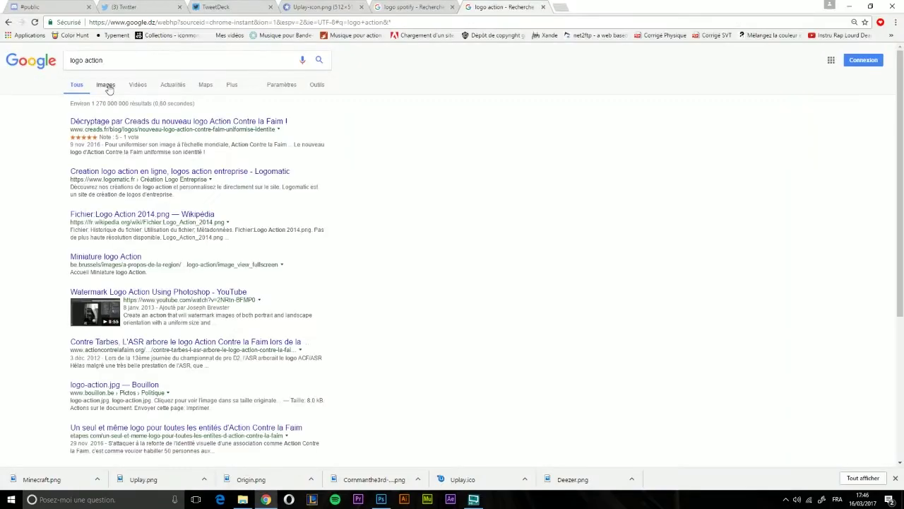
Step: Search 'logo action mirillis' and save the red Action! button logo
{"action": "left_click", "coordinate": [105, 84]}
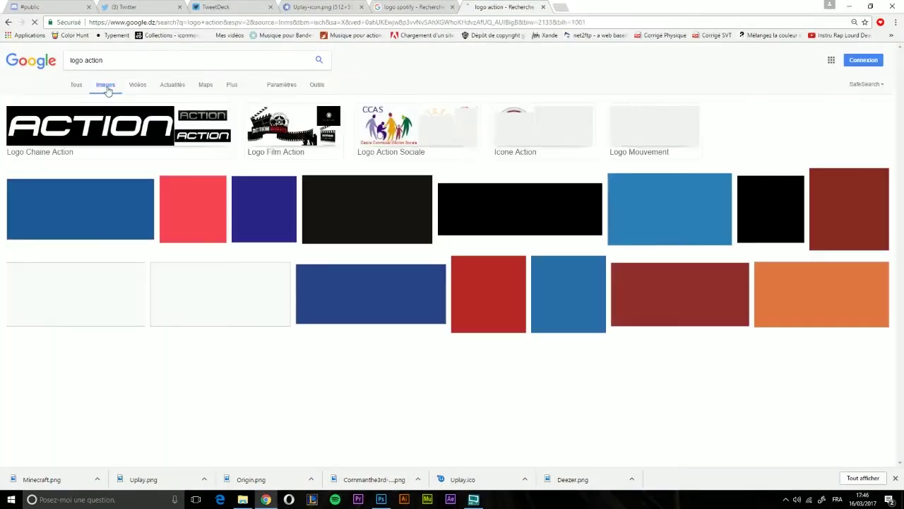
{"action": "type", "text": "mirillis"}
{"action": "key", "text": "Return"}
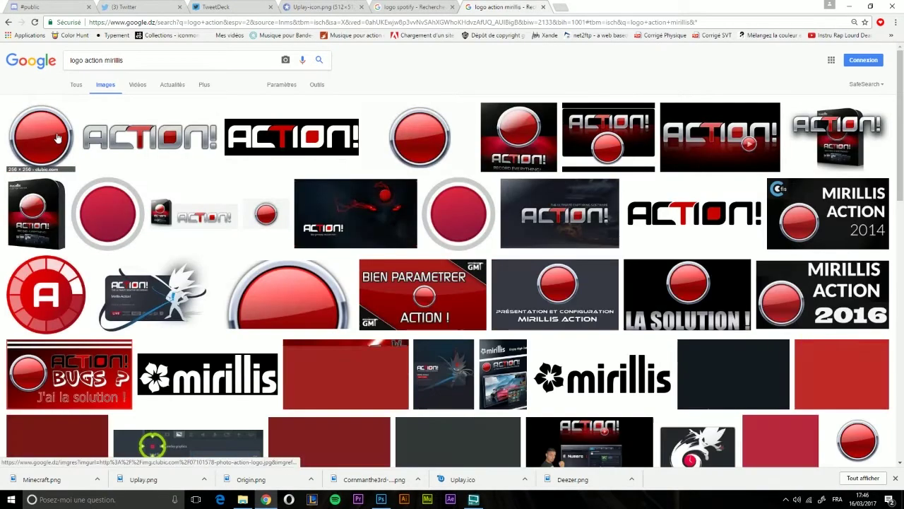
{"action": "left_click", "coordinate": [61, 157]}
{"action": "right_click", "coordinate": [320, 306]}
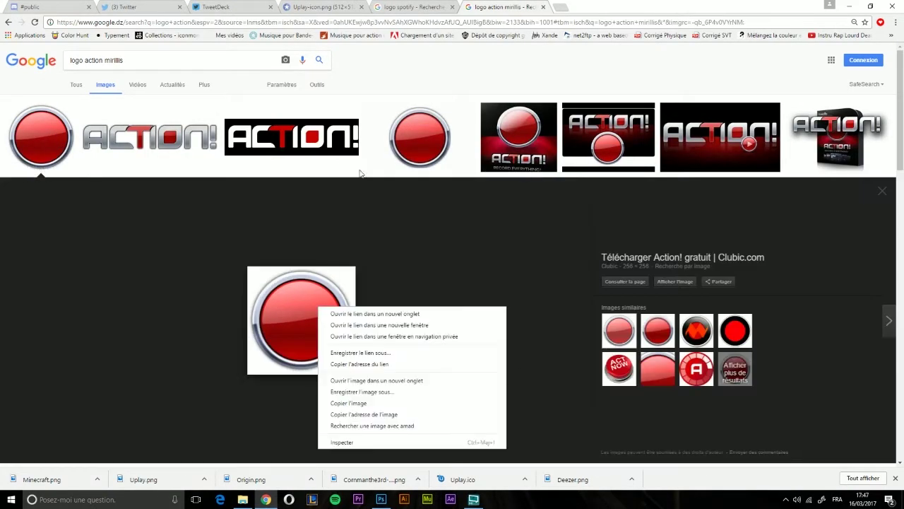
{"action": "left_click", "coordinate": [371, 240]}
{"action": "left_click", "coordinate": [177, 60]}
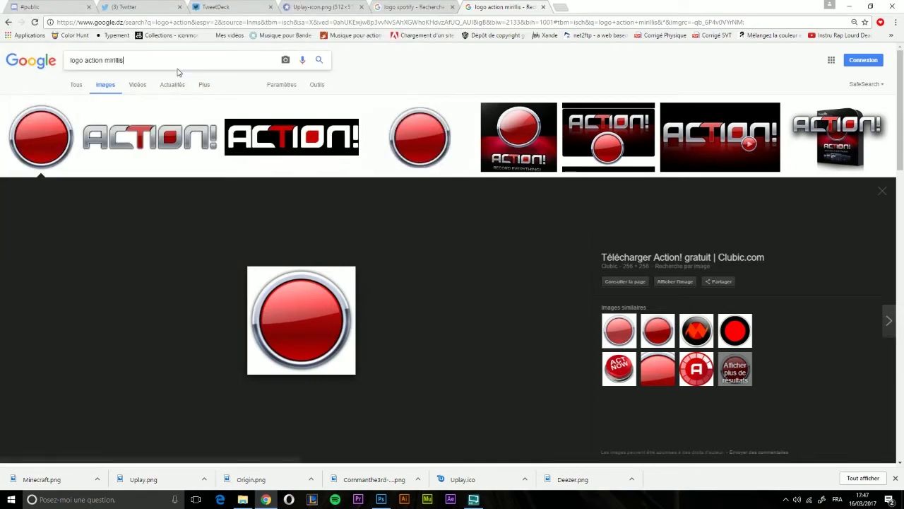
Step: Find the round green Spotify PNG logo and save it as 'Spotify'
{"action": "type", "text": "png"}
{"action": "key", "text": "Return"}
{"action": "left_click", "coordinate": [489, 205]}
{"action": "left_click", "coordinate": [429, 6]}
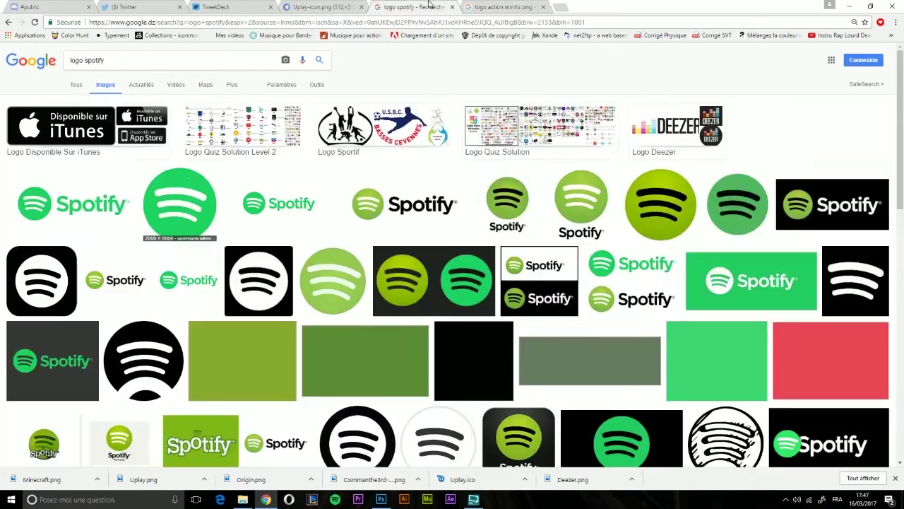
{"action": "left_click", "coordinate": [189, 232]}
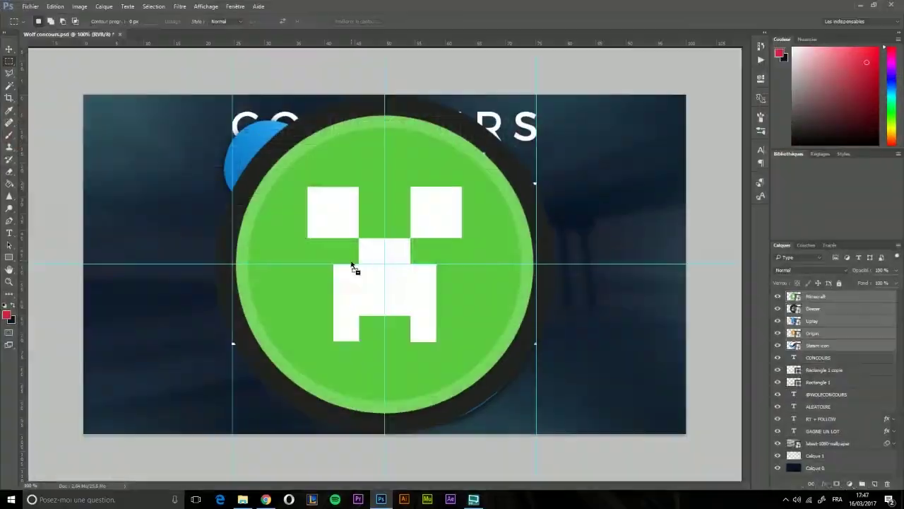
{"action": "right_click", "coordinate": [259, 195]}
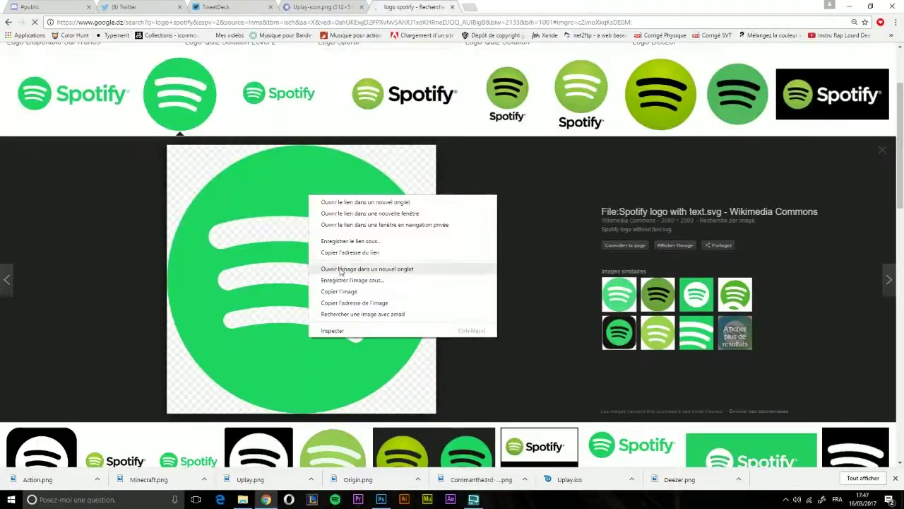
{"action": "left_click", "coordinate": [343, 265]}
{"action": "type", "text": "Spotify"}
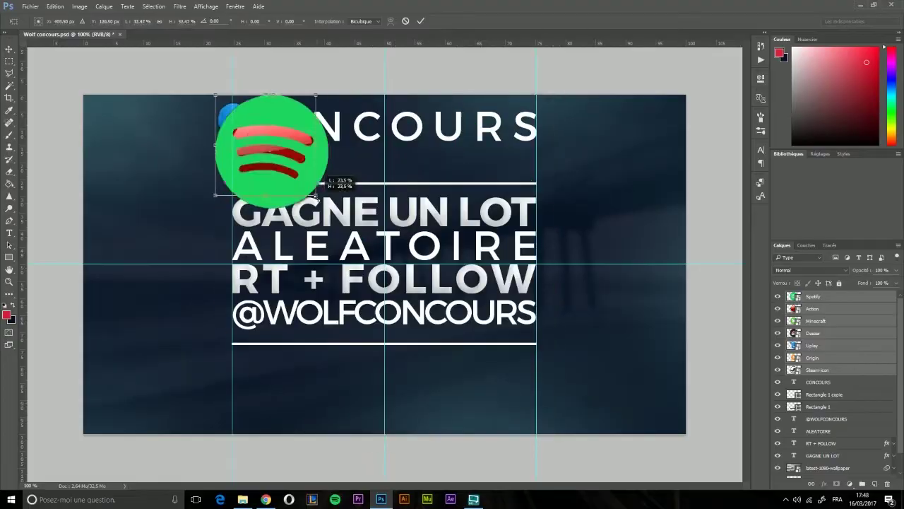
Step: Shrink the Spotify logo and draw a white bar along the banner bottom, beneath the icons
{"action": "mouse_move", "coordinate": [248, 127]}
{"action": "left_mouse_down"}
{"action": "mouse_move", "coordinate": [202, 327]}
{"action": "mouse_move", "coordinate": [158, 329]}
{"action": "left_mouse_up"}
{"action": "left_click", "coordinate": [9, 257]}
{"action": "left_click_drag", "start_coordinate": [157, 363], "coordinate": [612, 397]}
{"action": "left_click", "coordinate": [93, 21]}
{"action": "left_click", "coordinate": [85, 81]}
{"action": "key", "text": "v"}
{"action": "left_click_drag", "start_coordinate": [819, 296], "coordinate": [818, 376]}
Step: Move the Spotify and Minecraft logos onto the white bar and reposition the icon group
{"action": "left_click_drag", "start_coordinate": [142, 344], "coordinate": [196, 390]}
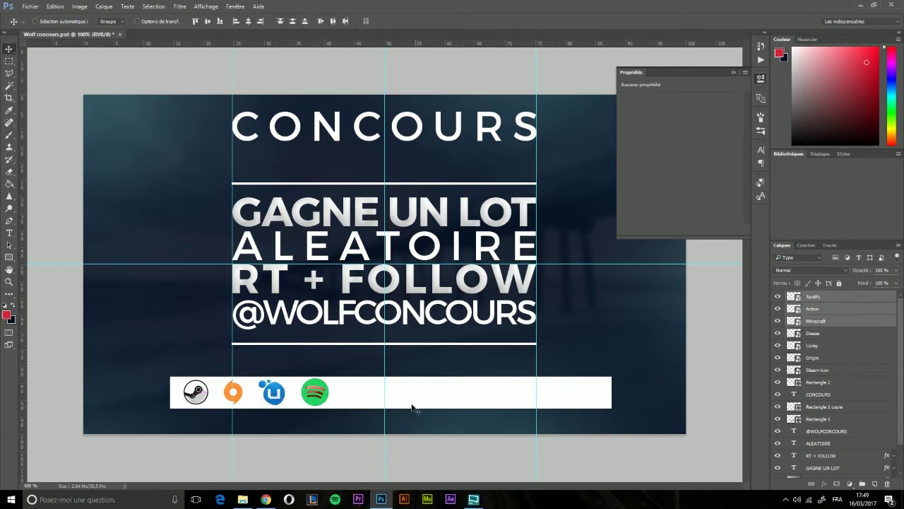
{"action": "left_click_drag", "start_coordinate": [850, 311], "coordinate": [485, 396]}
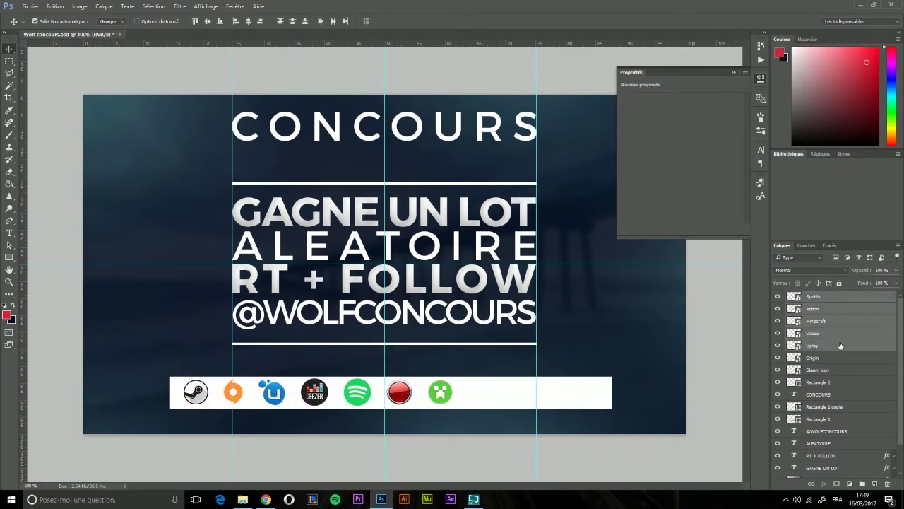
{"action": "left_click", "coordinate": [820, 370], "text": "shift"}
{"action": "key", "text": "ctrl+t"}
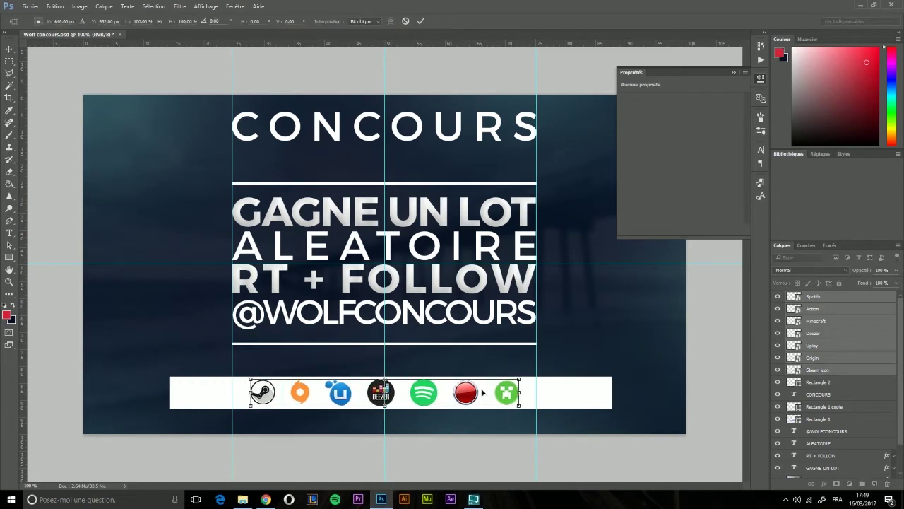
{"action": "key", "text": "Return"}
{"action": "left_click", "coordinate": [814, 333]}
{"action": "key", "text": "ctrl+t"}
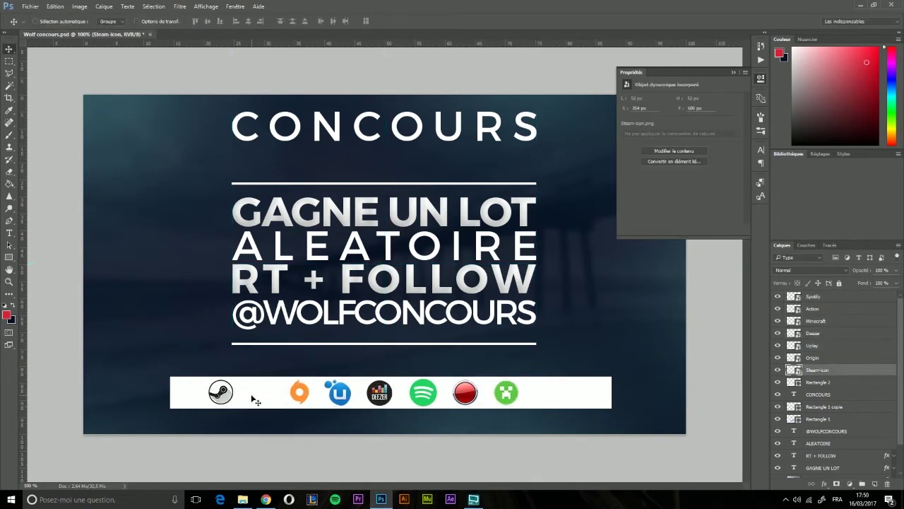
Step: Spread the seven logo icons evenly across the banner's full width
{"action": "left_click_drag", "start_coordinate": [251, 399], "coordinate": [360, 373]}
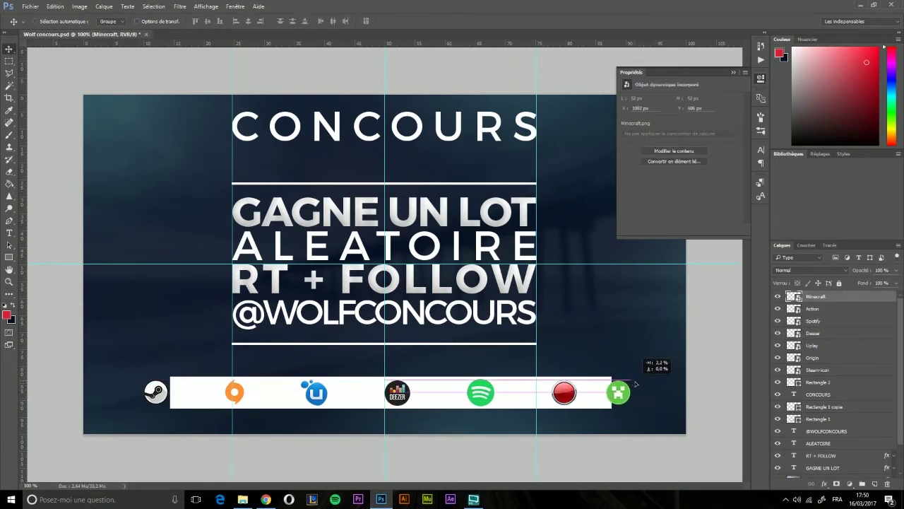
{"action": "left_click", "coordinate": [778, 383]}
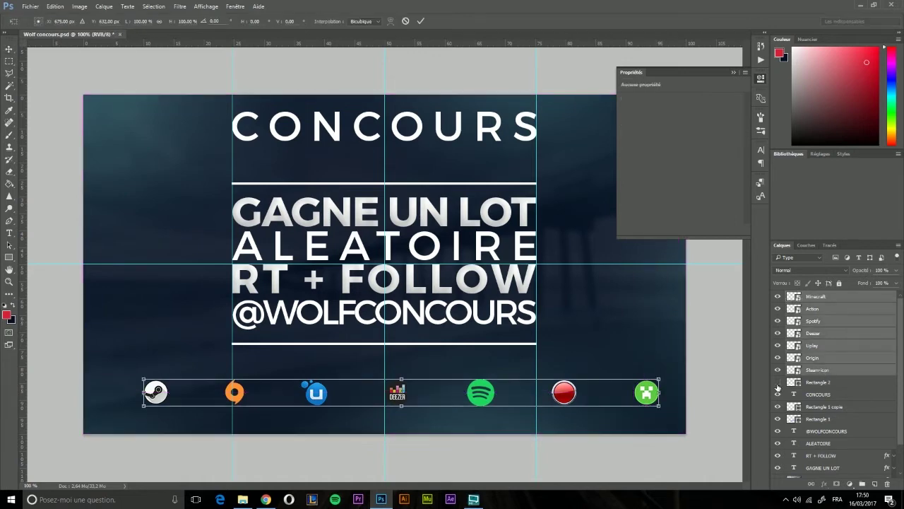
{"action": "key", "text": "ctrl+t"}
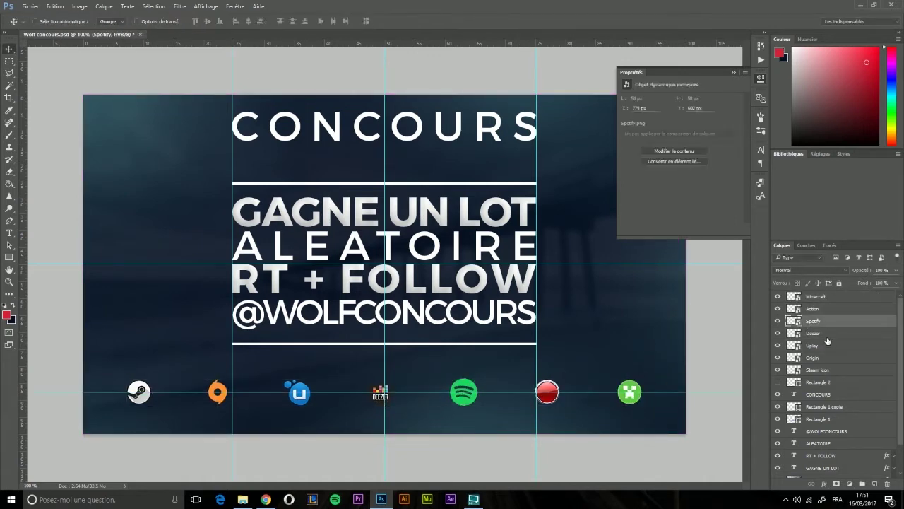
{"action": "left_click", "coordinate": [816, 346]}
{"action": "key", "text": "ctrl+t"}
{"action": "left_click", "coordinate": [816, 369]}
{"action": "key", "text": "ctrl+t"}
{"action": "key", "text": "Return"}
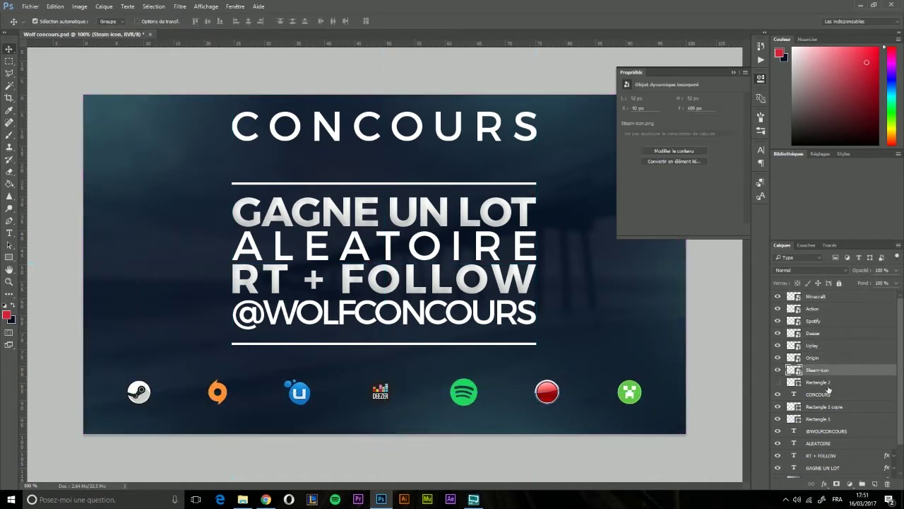
Step: Show the white bar again and start stretching it to about 118%
{"action": "left_click", "coordinate": [816, 296], "text": "shift"}
{"action": "left_click", "coordinate": [778, 382]}
{"action": "left_click", "coordinate": [812, 382]}
{"action": "key", "text": "ctrl+t"}
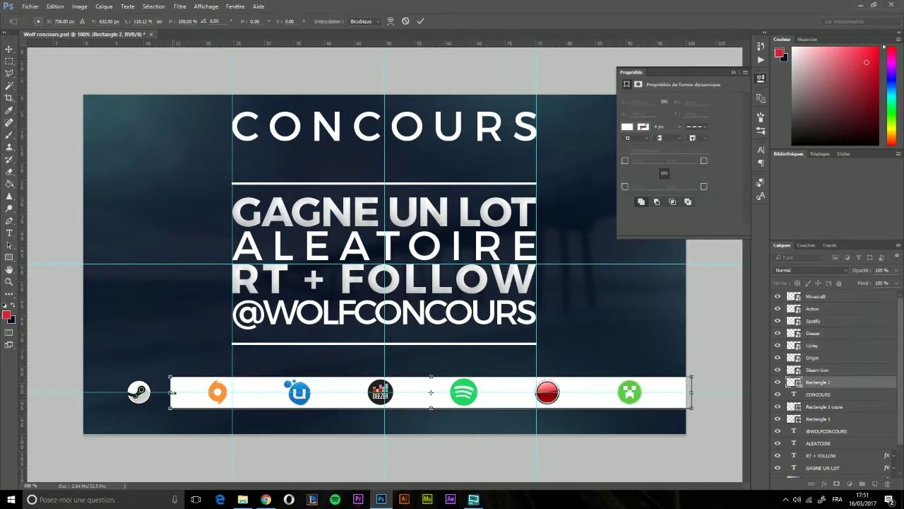
Step: Confirm the widened bar and set Rectangle 2's opacity to 20%
{"action": "key", "text": "Return"}
{"action": "key", "text": "2"}
{"action": "key", "text": "ctrl+0"}
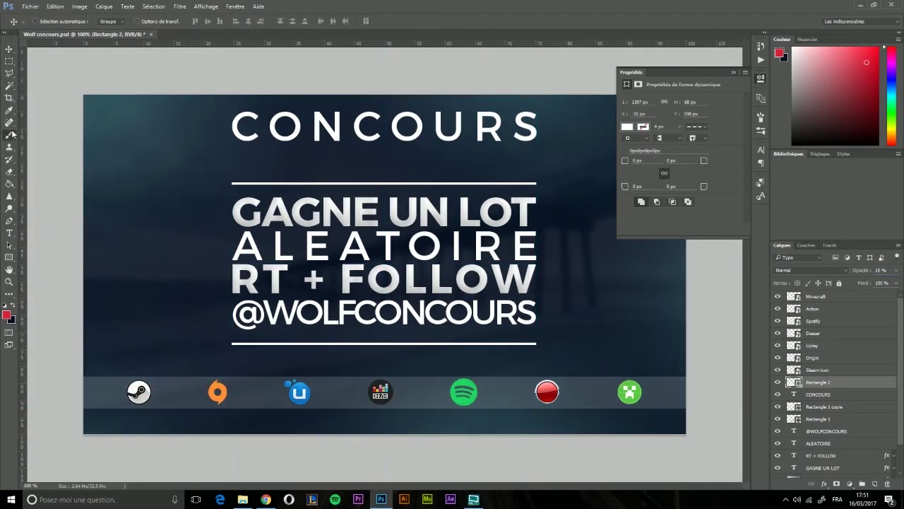
Step: Select the plain Eraser, then duplicate the bar layer and rasterize the copy
{"action": "left_click", "coordinate": [9, 173]}
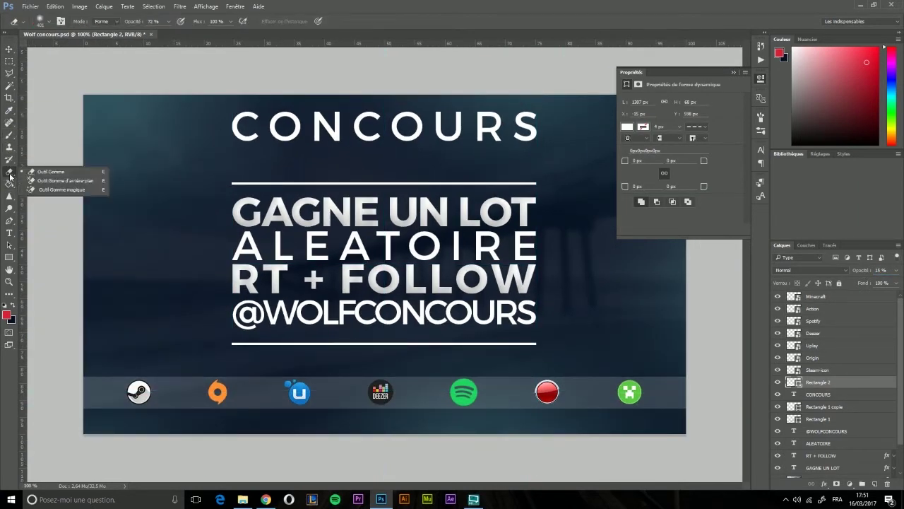
{"action": "left_click", "coordinate": [89, 385]}
{"action": "key", "text": "Return"}
{"action": "key", "text": "ctrl+semicolon"}
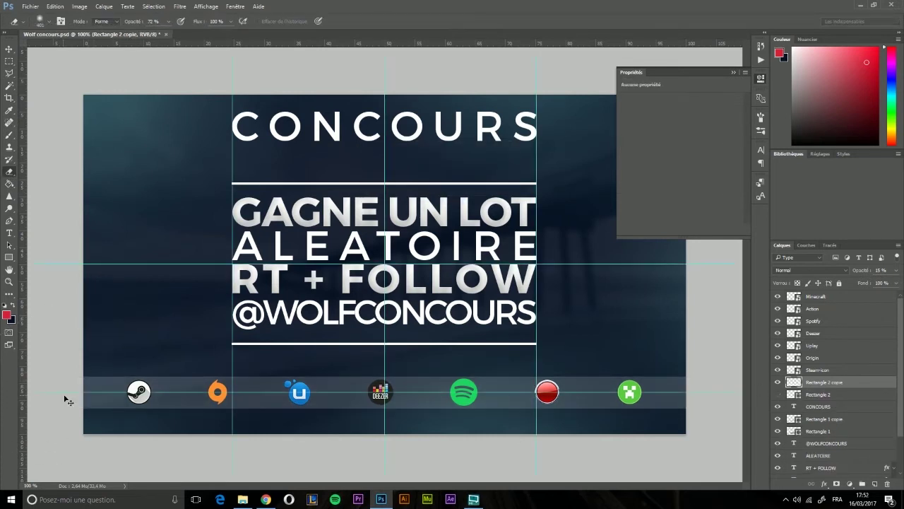
Step: Erase the band's ends and soften it around the Deezer, red and Origin icons
{"action": "left_click", "coordinate": [71, 396]}
{"action": "left_click", "coordinate": [700, 391]}
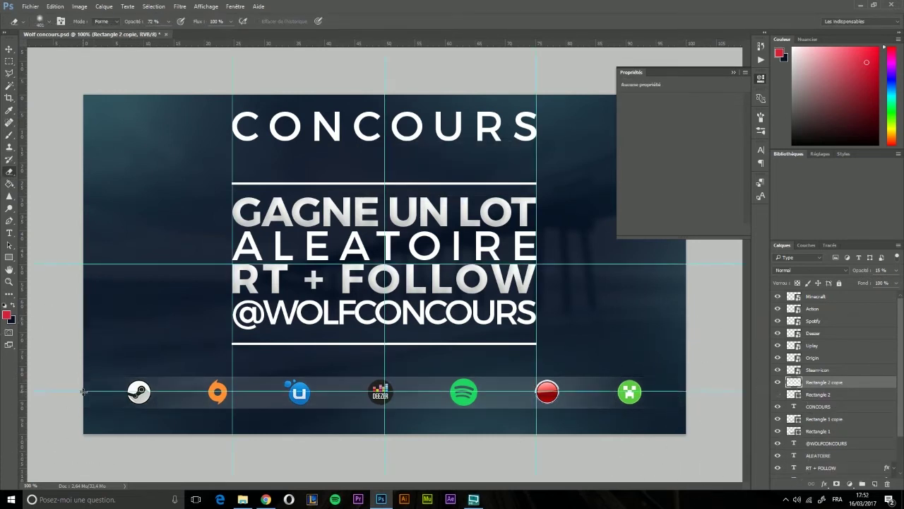
{"action": "left_click", "coordinate": [384, 393]}
{"action": "left_click", "coordinate": [537, 390]}
{"action": "left_click", "coordinate": [233, 391]}
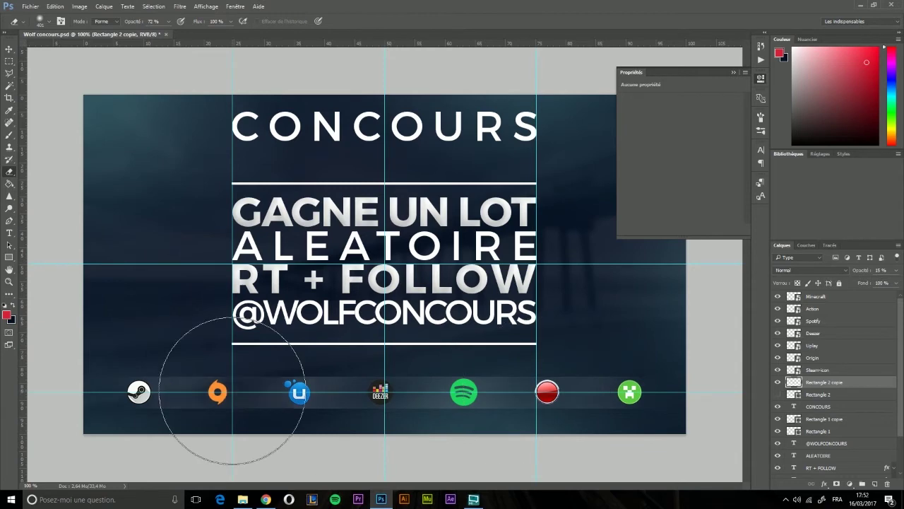
Step: Hide the guides and set the band copy's opacity to about 13%
{"action": "key", "text": "ctrl+h"}
{"action": "key", "text": "v"}
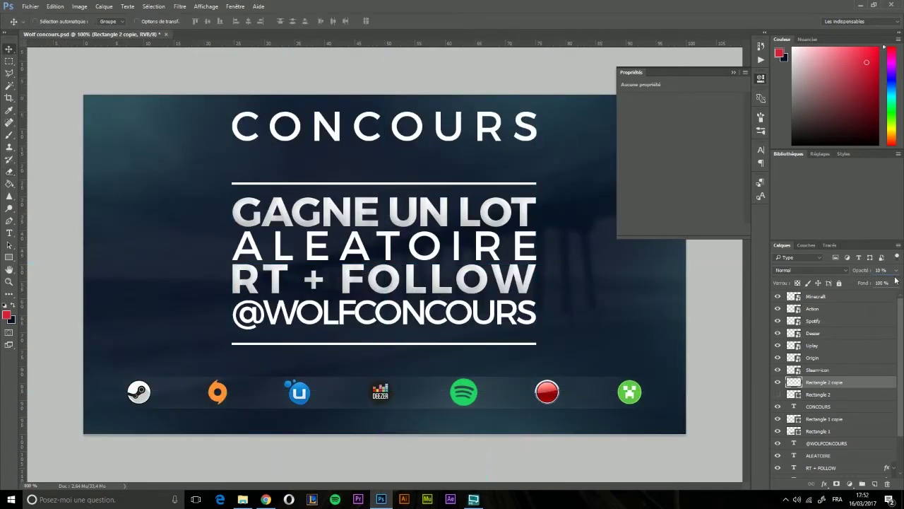
{"action": "left_click_drag", "start_coordinate": [871, 273], "coordinate": [871, 273]}
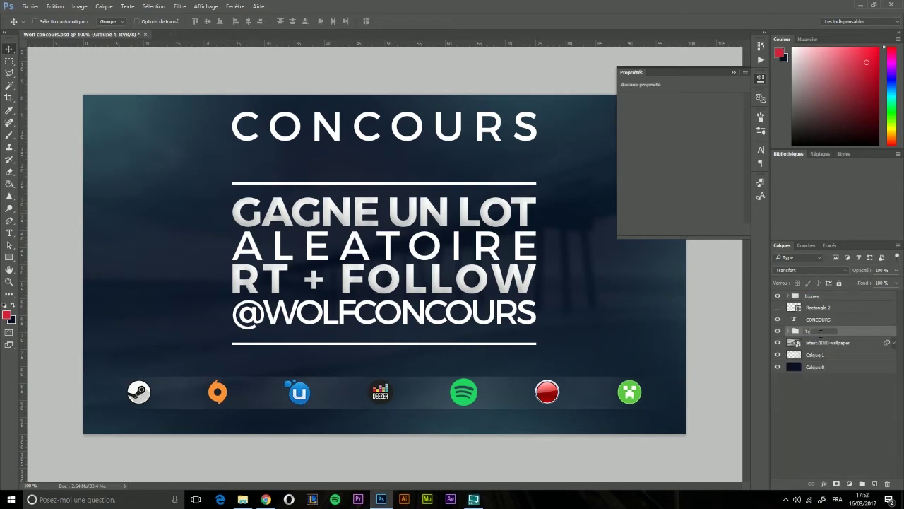
Step: Reposition the CONCOURS text and Icones group together with Free Transform
{"action": "key", "text": "ctrl+h"}
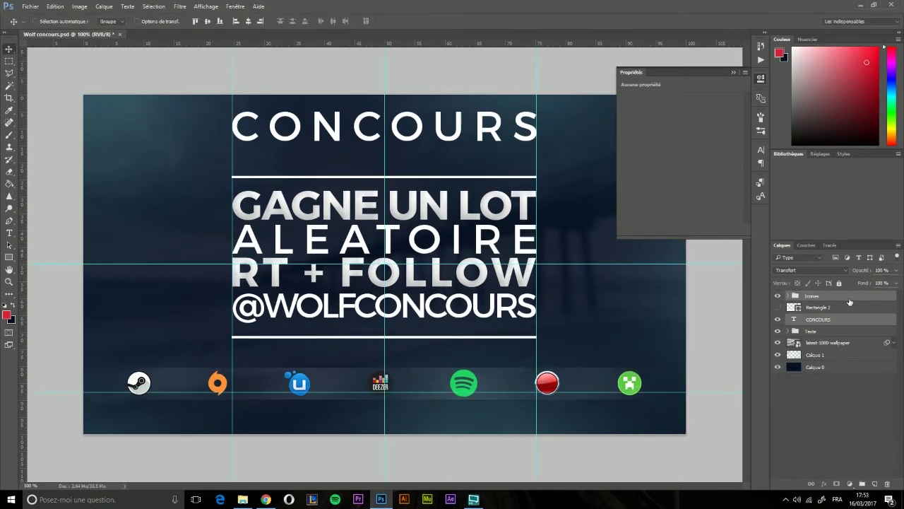
{"action": "left_click", "coordinate": [818, 320]}
{"action": "left_click", "coordinate": [821, 297], "text": "ctrl"}
{"action": "key", "text": "ctrl+t"}
{"action": "key", "text": "Escape"}
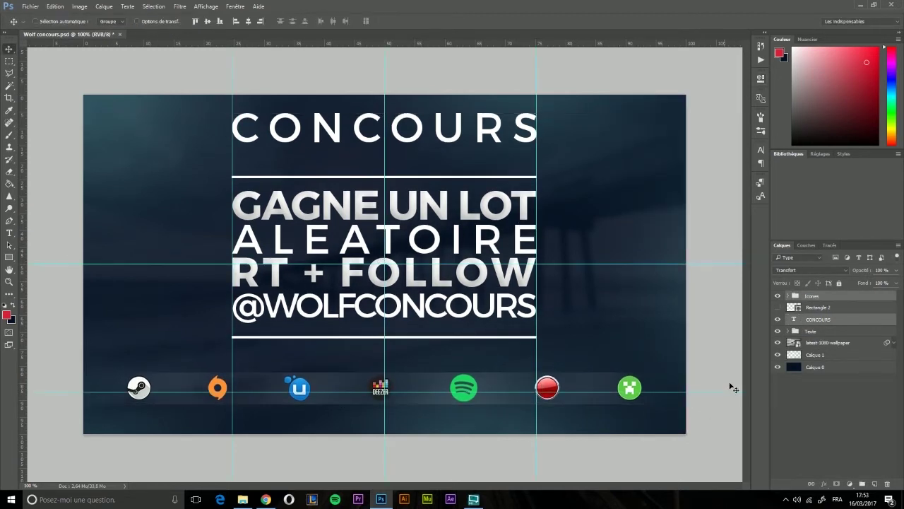
{"action": "left_click", "coordinate": [822, 297], "text": "ctrl"}
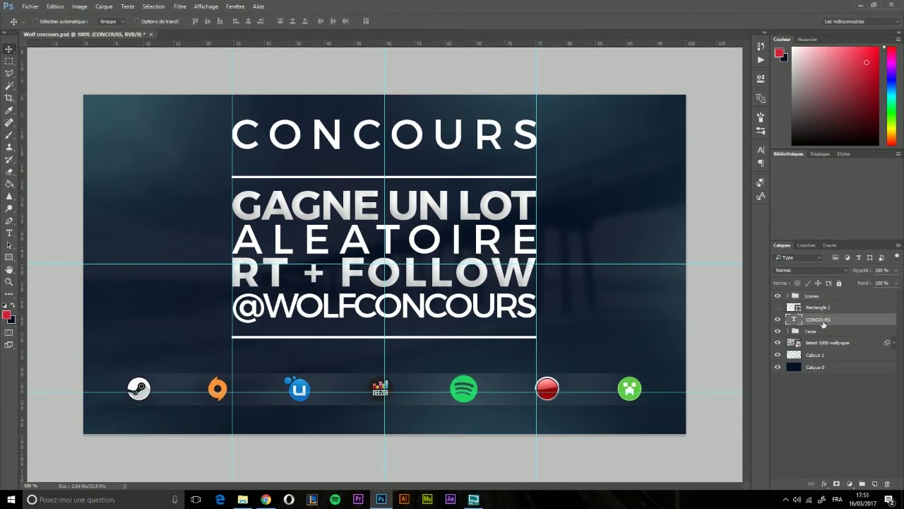
{"action": "left_click", "coordinate": [827, 297], "text": "ctrl"}
{"action": "key", "text": "ctrl+t"}
{"action": "key", "text": "Escape"}
Step: Set cyan as the foreground colour and add new empty layer Calque 2 on top
{"action": "left_click", "coordinate": [819, 319]}
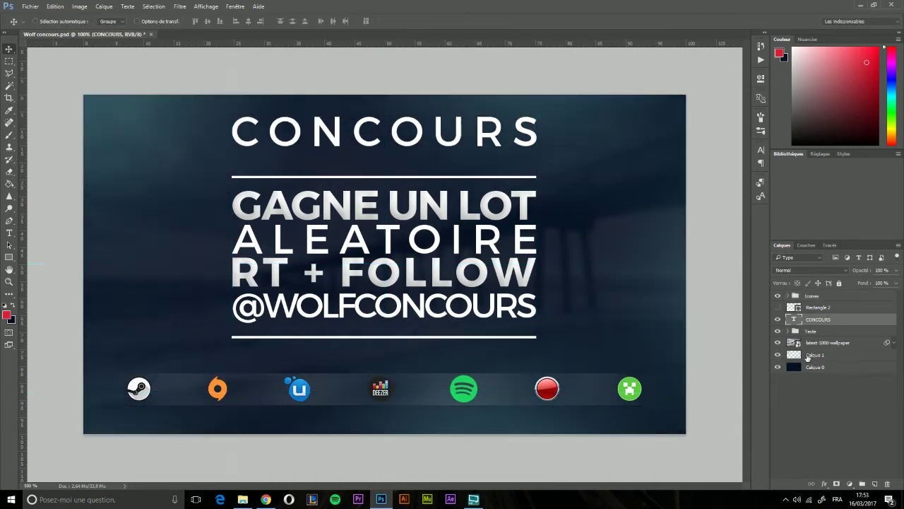
{"action": "left_click", "coordinate": [6, 315]}
{"action": "left_click", "coordinate": [96, 149]}
{"action": "key", "text": "Return"}
{"action": "key", "text": "ctrl+shift+alt+n"}
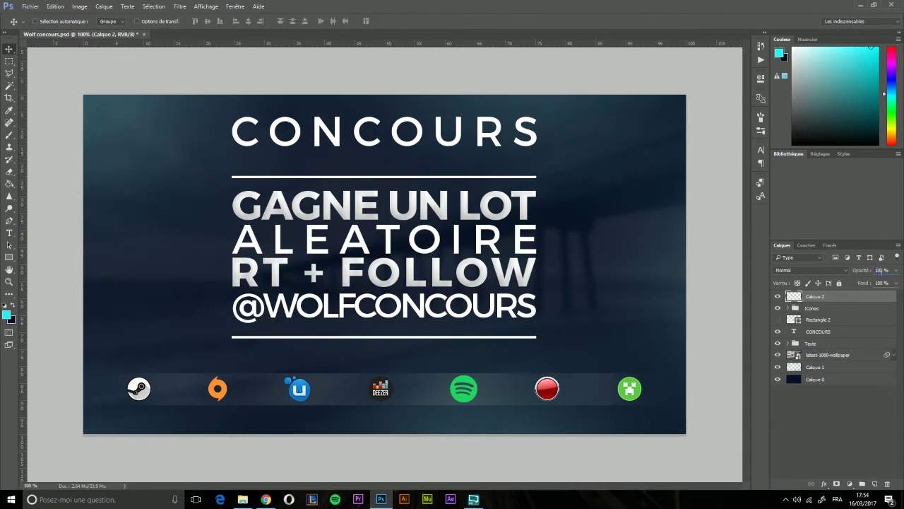
{"action": "type", "text": "40"}
Step: Brush cyan glow strokes across the banner on Calque 2 and lower its opacity
{"action": "left_click", "coordinate": [8, 134]}
{"action": "left_click_drag", "start_coordinate": [676, 212], "coordinate": [464, 91]}
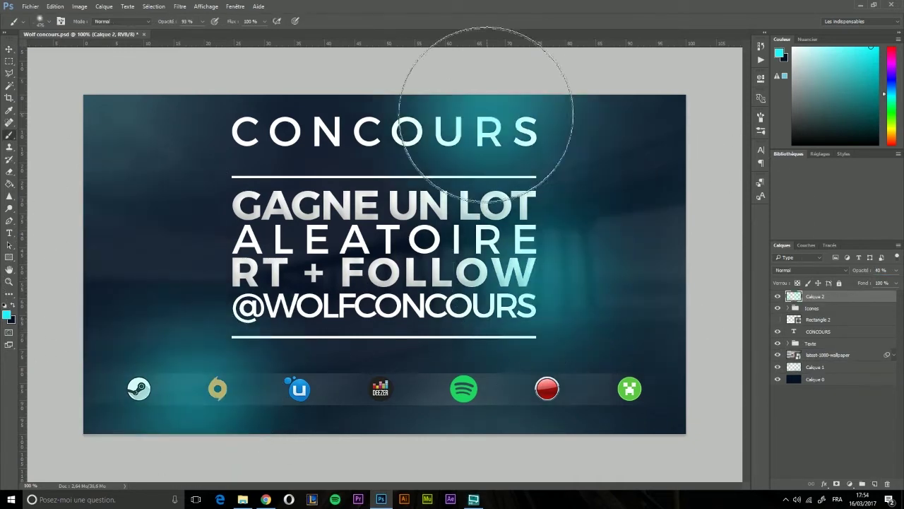
{"action": "left_click_drag", "start_coordinate": [861, 270], "coordinate": [873, 279]}
{"action": "key", "text": "Return"}
{"action": "right_click", "coordinate": [850, 296]}
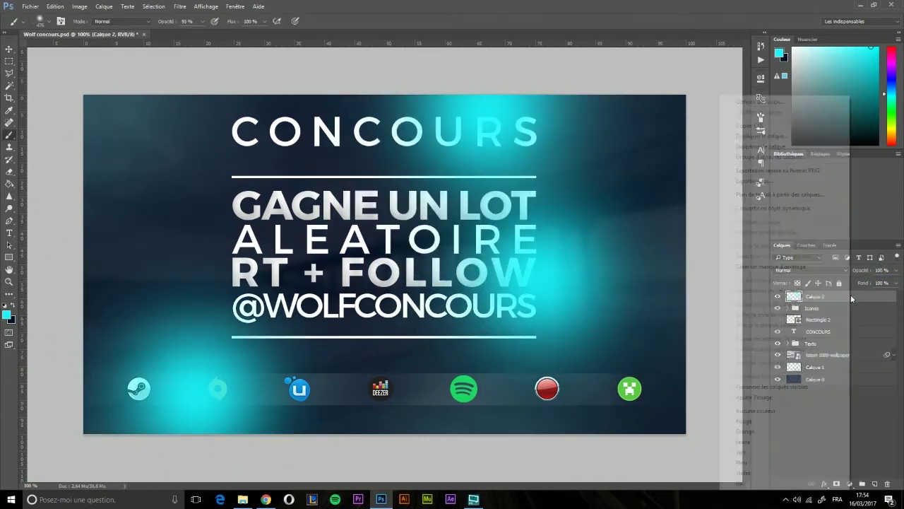
{"action": "left_click", "coordinate": [813, 258]}
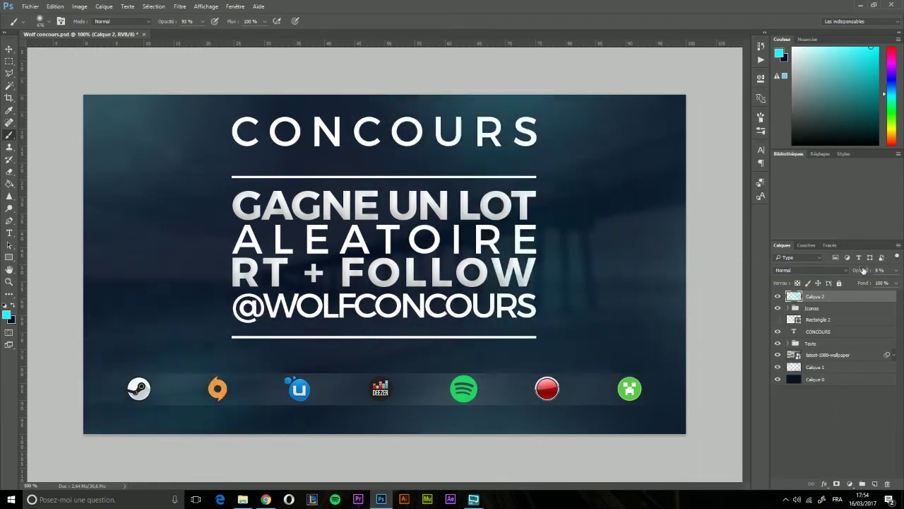
{"action": "left_click_drag", "start_coordinate": [819, 296], "coordinate": [812, 308]}
Step: Pick a darker teal, undo the bright glow, and set the glow layer to 10% opacity
{"action": "left_click", "coordinate": [6, 315]}
{"action": "left_click", "coordinate": [322, 92]}
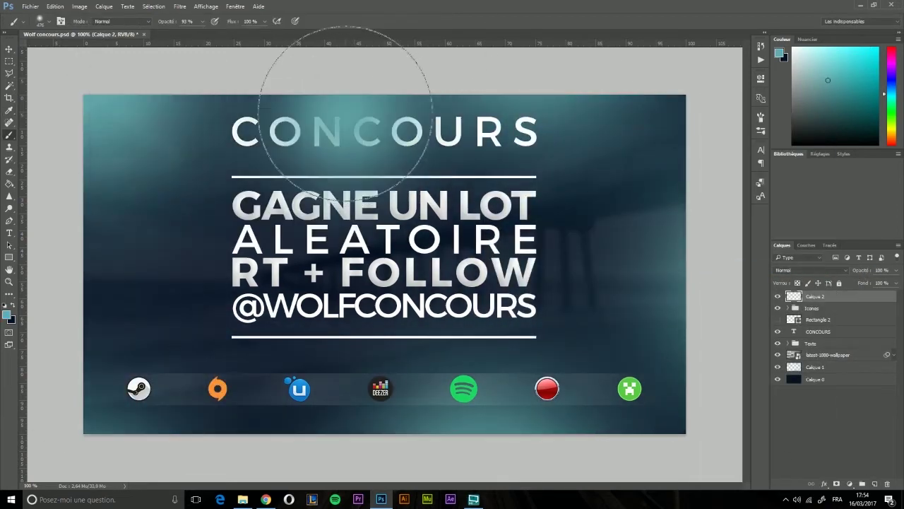
{"action": "key", "text": "ctrl+z"}
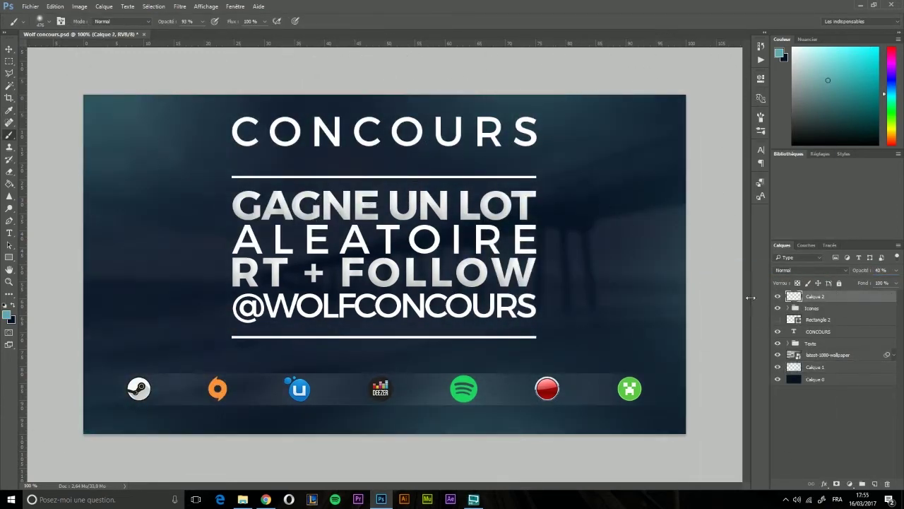
{"action": "left_click_drag", "start_coordinate": [820, 296], "coordinate": [842, 338]}
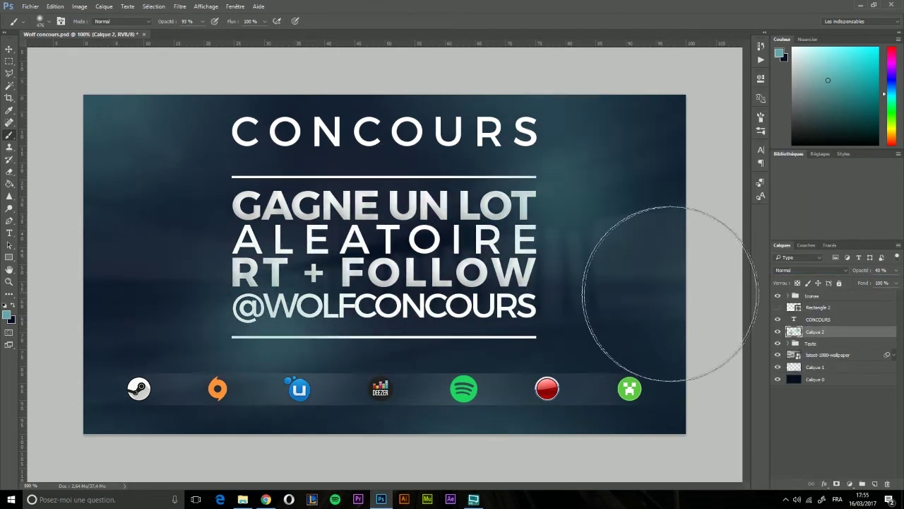
{"action": "key", "text": "ctrl+z"}
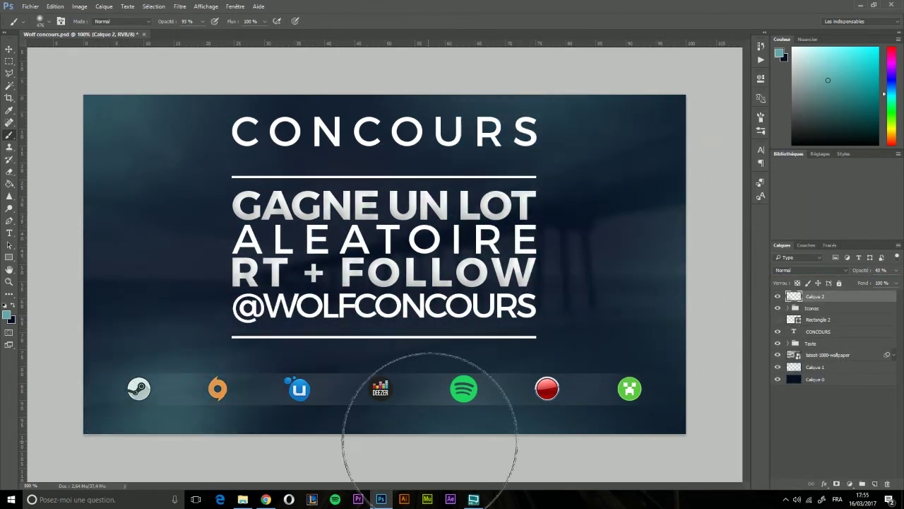
{"action": "left_click_drag", "start_coordinate": [868, 271], "coordinate": [859, 274]}
{"action": "type", "text": "10"}
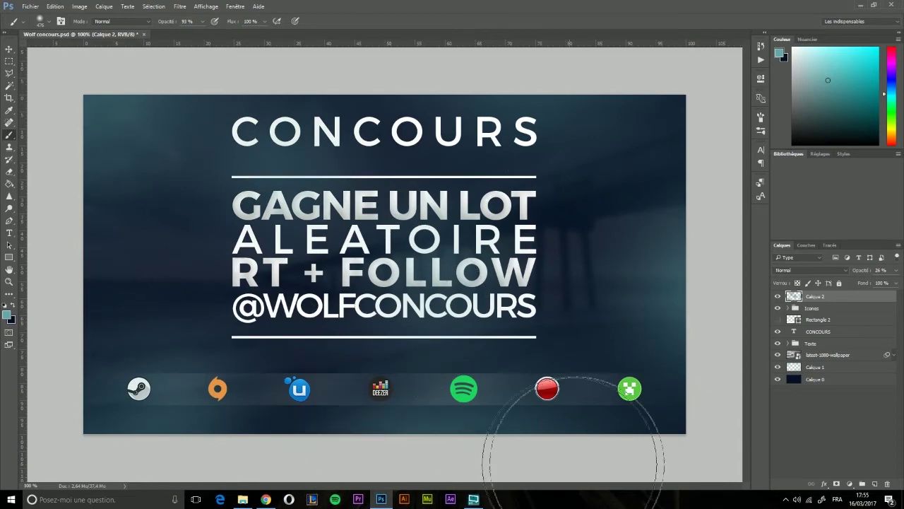
{"action": "key", "text": "Return"}
Step: Add Calque 3 with an 800 px brush and paint a soft white glow at 80% opacity
{"action": "right_click", "coordinate": [311, 99]}
{"action": "key", "text": "Return"}
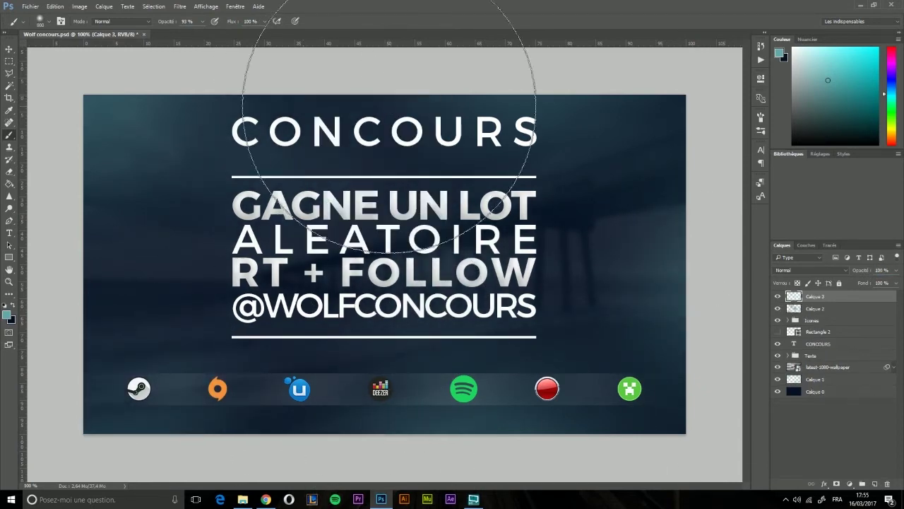
{"action": "key", "text": "ctrl+minus"}
{"action": "key", "text": "ctrl+1"}
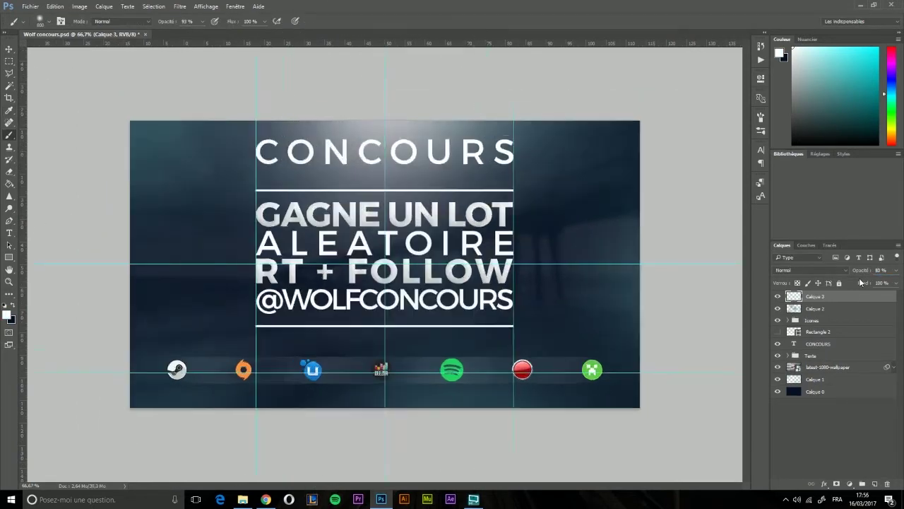
{"action": "key", "text": "ctrl+h"}
{"action": "mouse_move", "coordinate": [897, 270]}
{"action": "left_mouse_down"}
{"action": "mouse_move", "coordinate": [902, 276]}
{"action": "mouse_move", "coordinate": [874, 274]}
{"action": "left_mouse_up"}
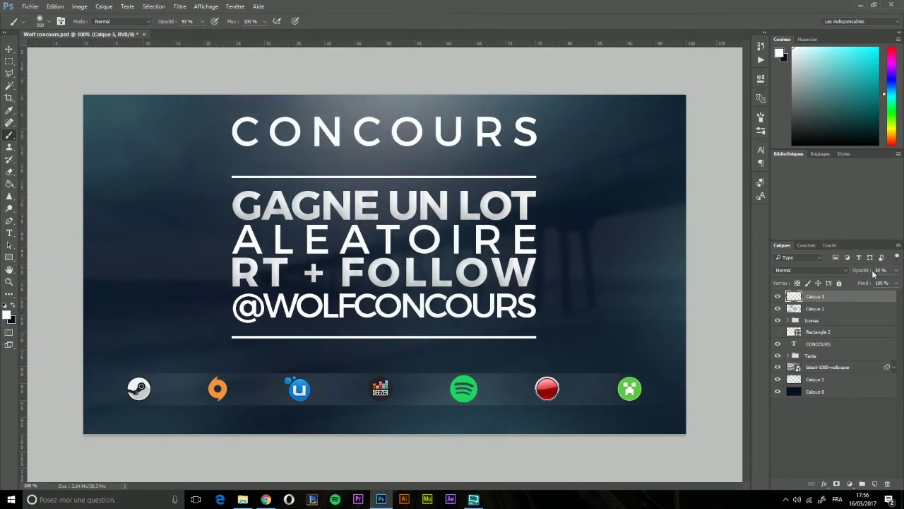
Step: Place the white signature PNG, shrink it and commit it in the bottom-right corner
{"action": "left_click", "coordinate": [820, 320]}
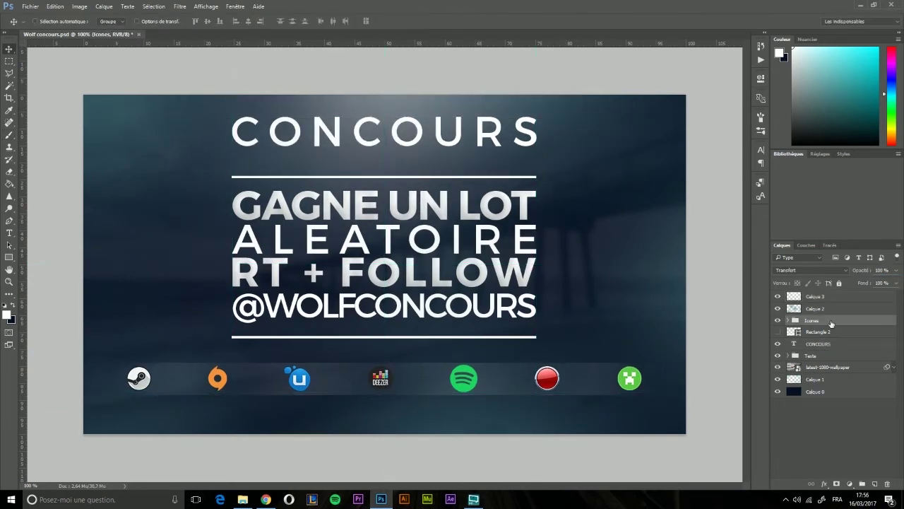
{"action": "key", "text": "ctrl+t"}
{"action": "key", "text": "Escape"}
{"action": "left_click", "coordinate": [25, 6]}
{"action": "left_click", "coordinate": [64, 212]}
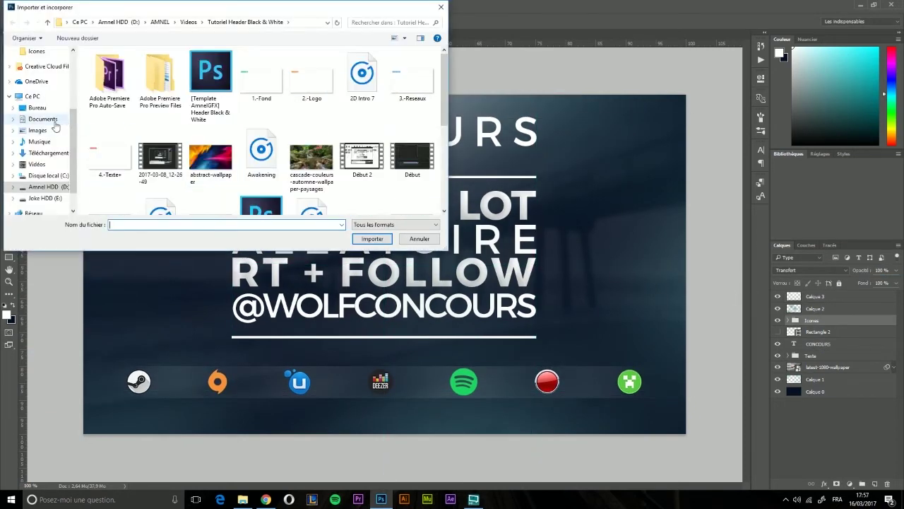
{"action": "left_click", "coordinate": [28, 200]}
{"action": "double_click", "coordinate": [162, 233]}
{"action": "mouse_move", "coordinate": [686, 416]}
{"action": "left_mouse_down"}
{"action": "mouse_move", "coordinate": [141, 138]}
{"action": "mouse_move", "coordinate": [689, 427]}
{"action": "mouse_move", "coordinate": [657, 422]}
{"action": "left_mouse_up"}
{"action": "key", "text": "Return"}
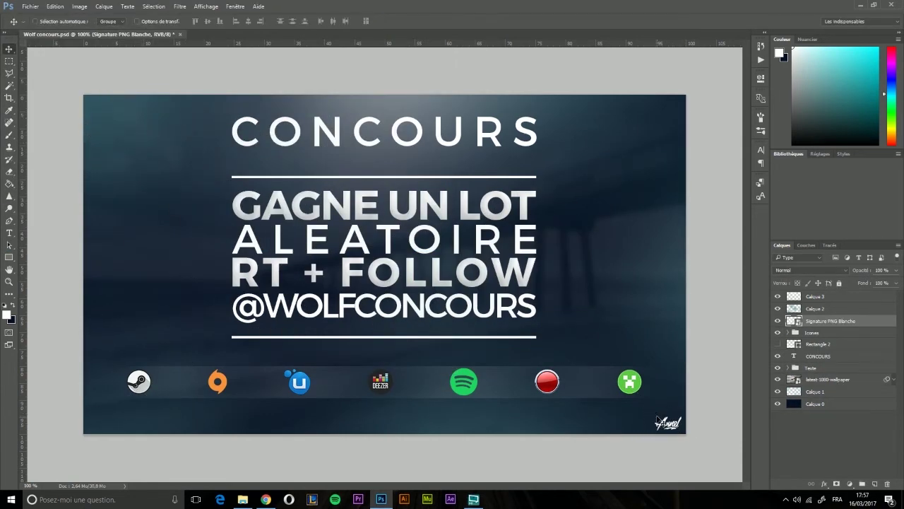
Step: Reorder the signature layer, select Calque 2 and set the foreground colour to teal 2b9bb7
{"action": "left_click_drag", "start_coordinate": [825, 351], "coordinate": [825, 321]}
{"action": "left_click", "coordinate": [814, 309]}
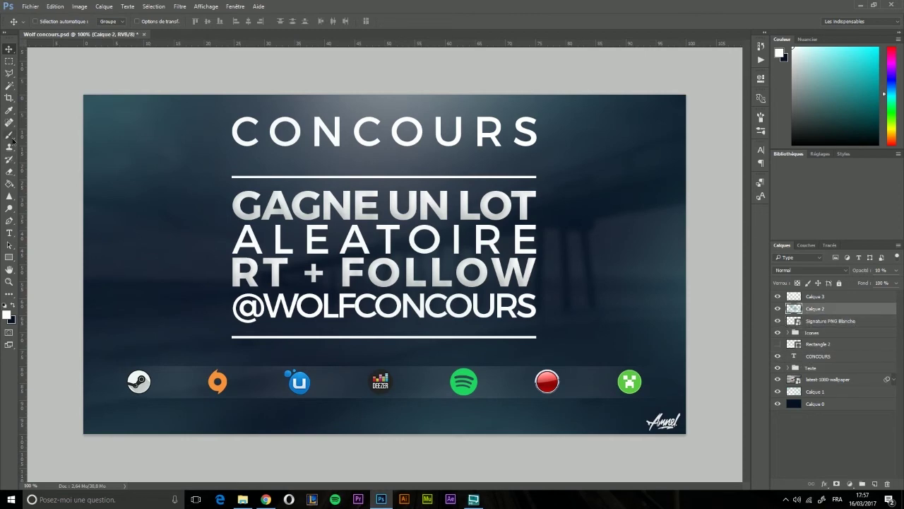
{"action": "left_click", "coordinate": [6, 315]}
{"action": "left_click", "coordinate": [191, 131]}
{"action": "key", "text": "Return"}
{"action": "key", "text": "b"}
{"action": "right_click", "coordinate": [589, 362]}
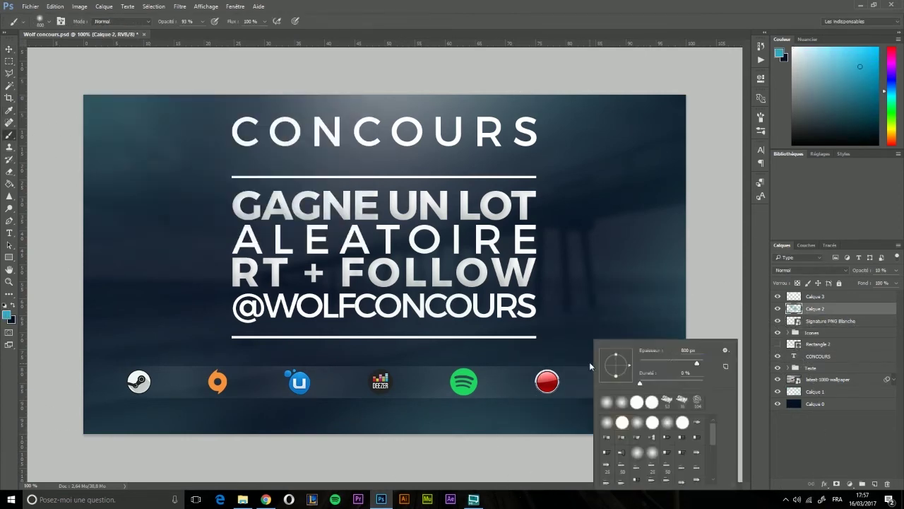
{"action": "key", "text": "Escape"}
Step: Delete the hidden Rectangle 2 layer
{"action": "scroll", "coordinate": [594, 396], "scroll_direction": "up", "scroll_amount": 2}
{"action": "scroll", "coordinate": [595, 395], "scroll_direction": "up", "scroll_amount": 2}
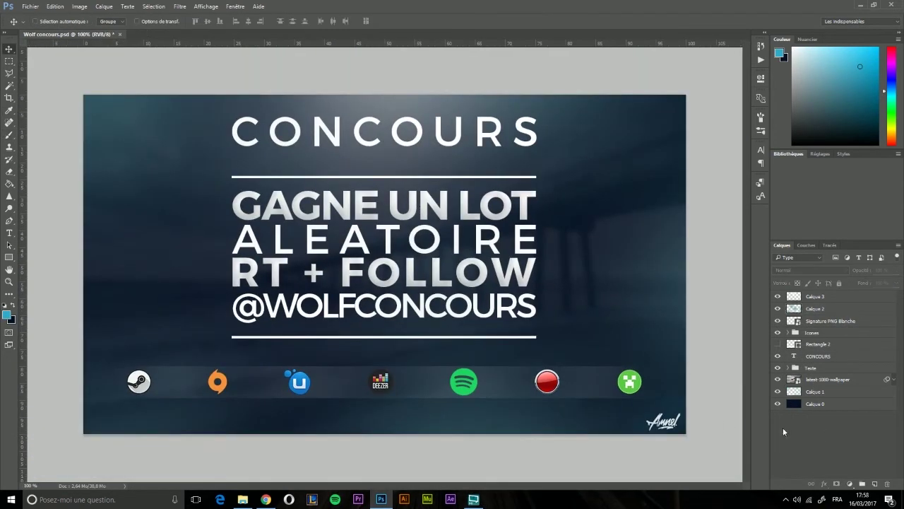
{"action": "left_click", "coordinate": [818, 343]}
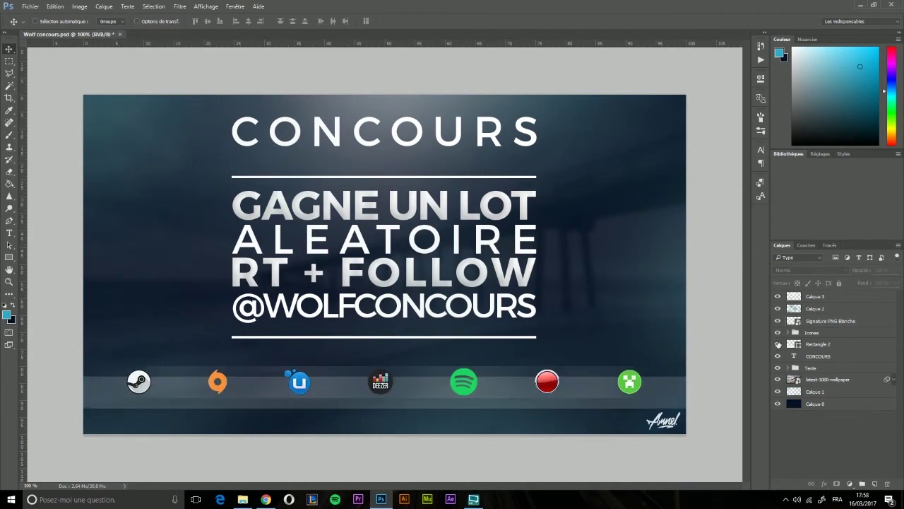
{"action": "key", "text": "Delete"}
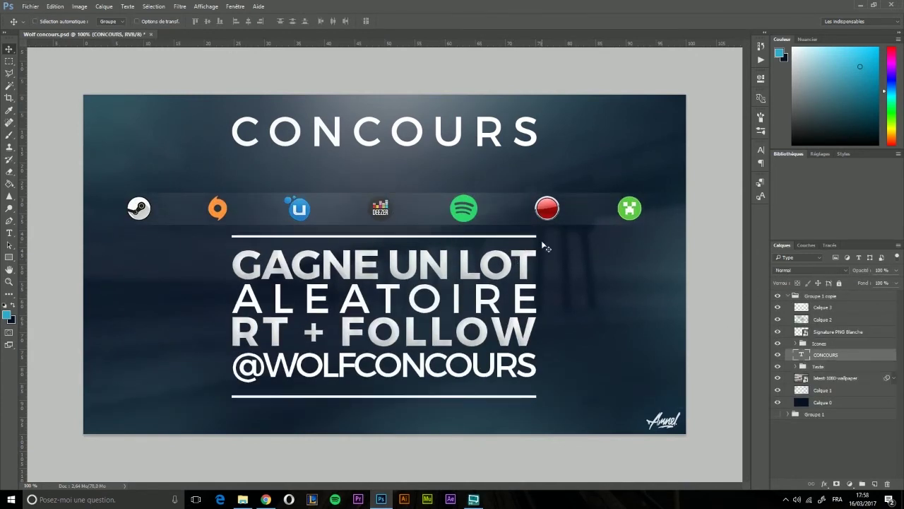
{"action": "left_click_drag", "start_coordinate": [546, 211], "coordinate": [545, 180]}
{"action": "left_click", "coordinate": [818, 366]}
{"action": "key", "text": "shift+Up"}
{"action": "key", "text": "shift+Up"}
{"action": "key", "text": "shift+Up"}
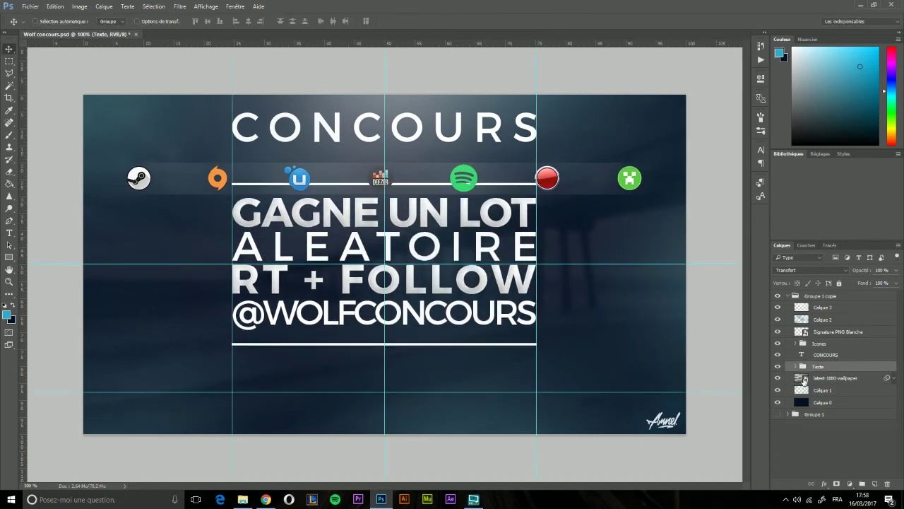
{"action": "left_click", "coordinate": [796, 366]}
{"action": "left_click", "coordinate": [834, 390]}
{"action": "left_click", "coordinate": [841, 402], "text": "ctrl"}
{"action": "left_click", "coordinate": [836, 427], "text": "ctrl"}
{"action": "left_click_drag", "start_coordinate": [557, 320], "coordinate": [557, 376]}
{"action": "left_click_drag", "start_coordinate": [586, 185], "coordinate": [592, 312]}
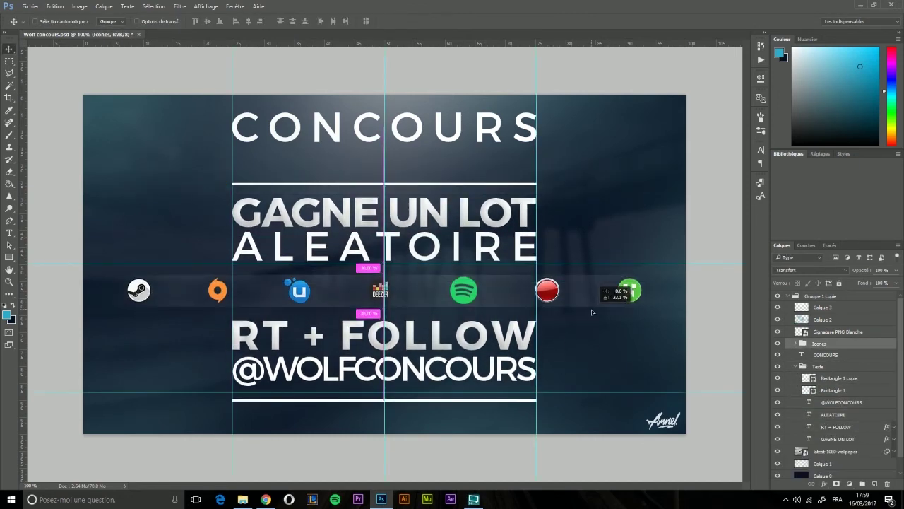
Step: Shift the combined text and icon block up slightly into its final position
{"action": "left_click", "coordinate": [796, 366]}
{"action": "left_click_drag", "start_coordinate": [819, 344], "coordinate": [819, 369]}
{"action": "left_click", "coordinate": [818, 355], "text": "shift"}
{"action": "key", "text": "ctrl+t"}
{"action": "left_click_drag", "start_coordinate": [464, 328], "coordinate": [464, 303]}
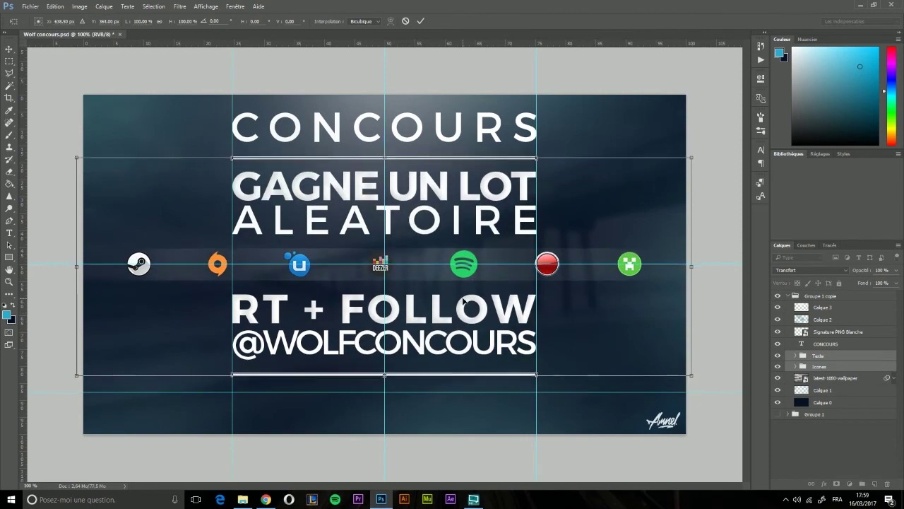
{"action": "key", "text": "shift+Down"}
{"action": "key", "text": "Return"}
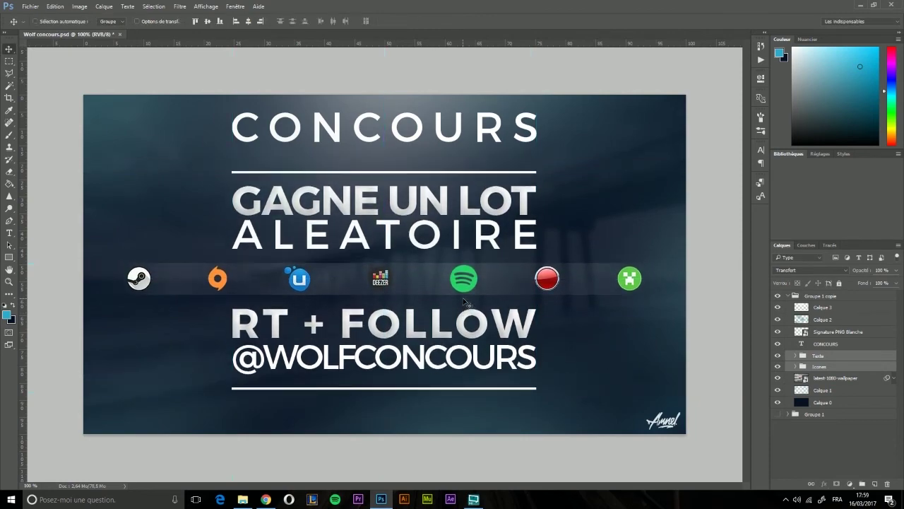